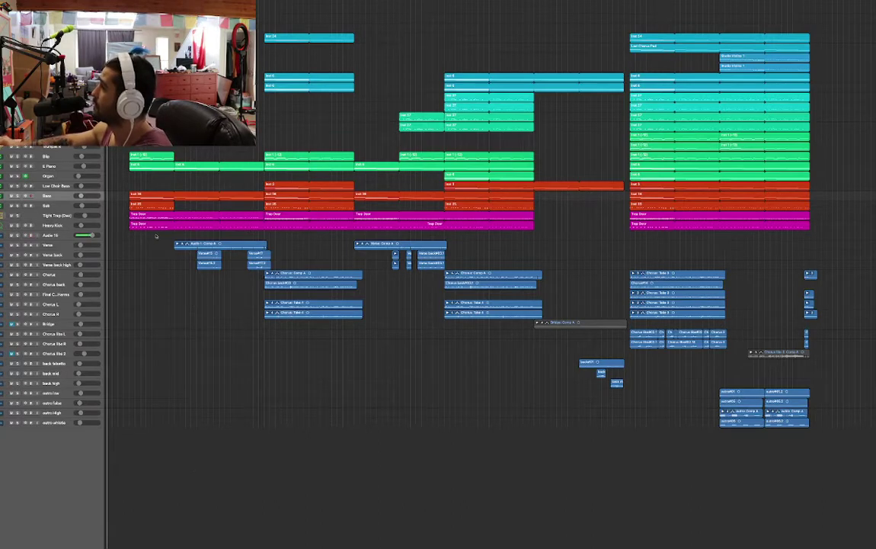
# Step: Play the song through its first verse, then replay the lead-in just before the first verse vocal and stop
pyautogui.click(162, 207)
pyautogui.click(179, 182)
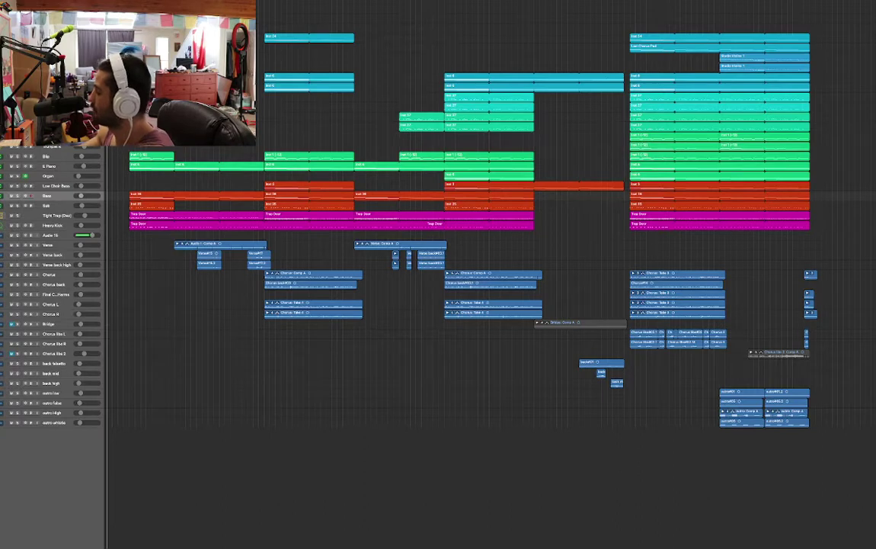
pyautogui.press('space')
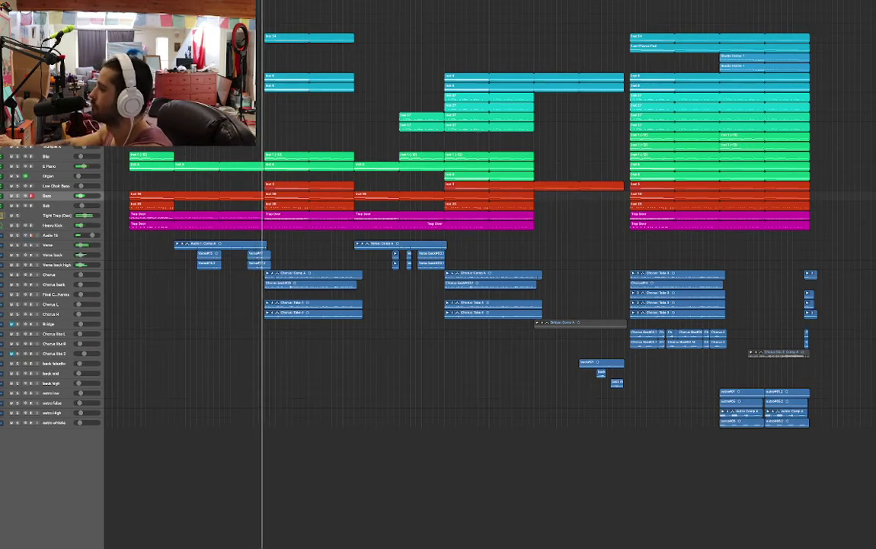
pyautogui.press('space')
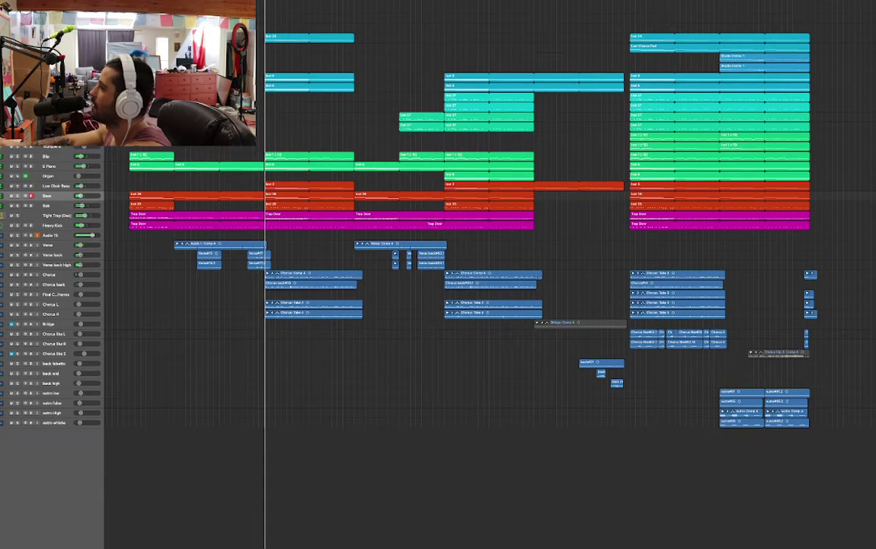
pyautogui.click(163, 4)
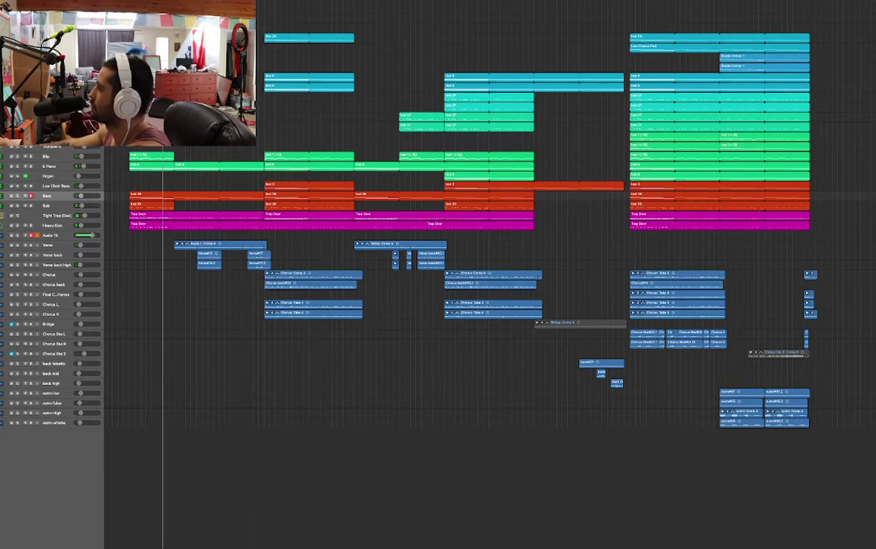
pyautogui.press('space')
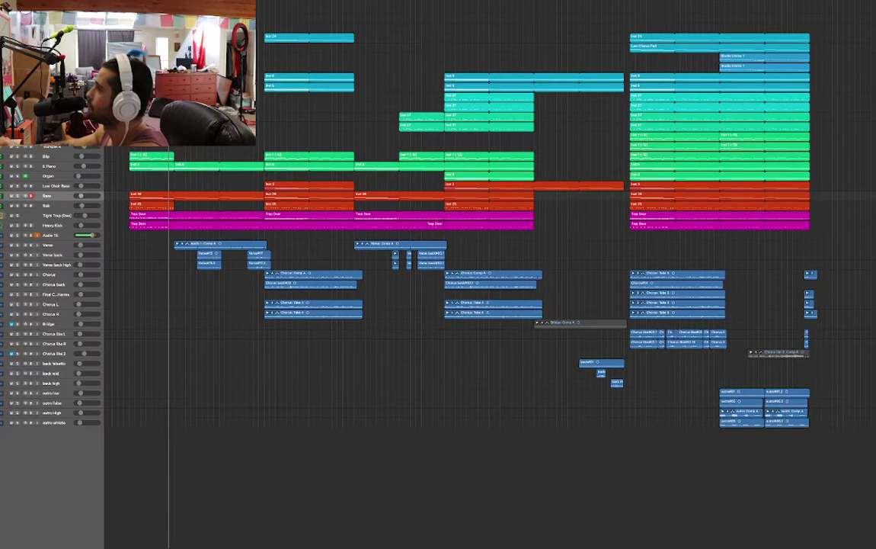
# Step: Select the Verse track, accept Auto Mode in its VocalSynth 2 plug-in and close the plug-in window
pyautogui.click(76, 244)
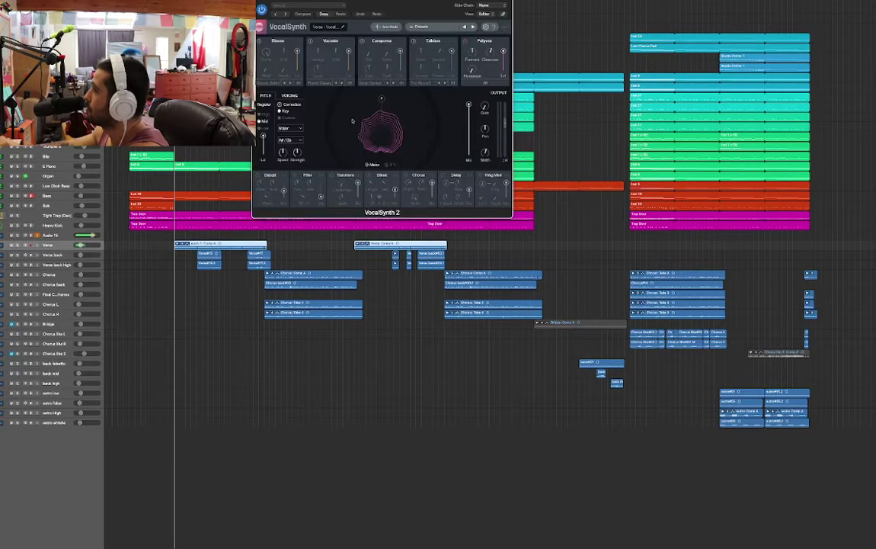
pyautogui.moveTo(369, 3); pyautogui.dragTo(361, 66)
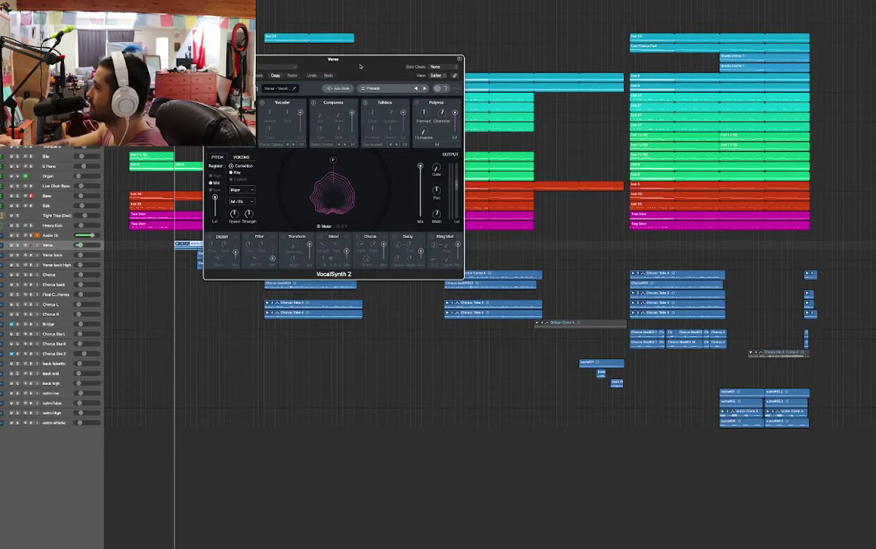
pyautogui.moveTo(361, 67); pyautogui.dragTo(335, 0)
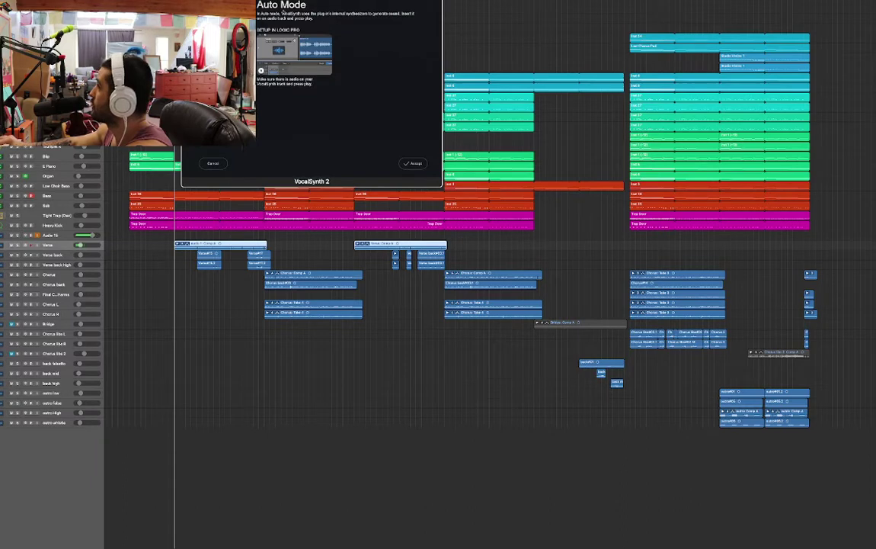
pyautogui.click(413, 164)
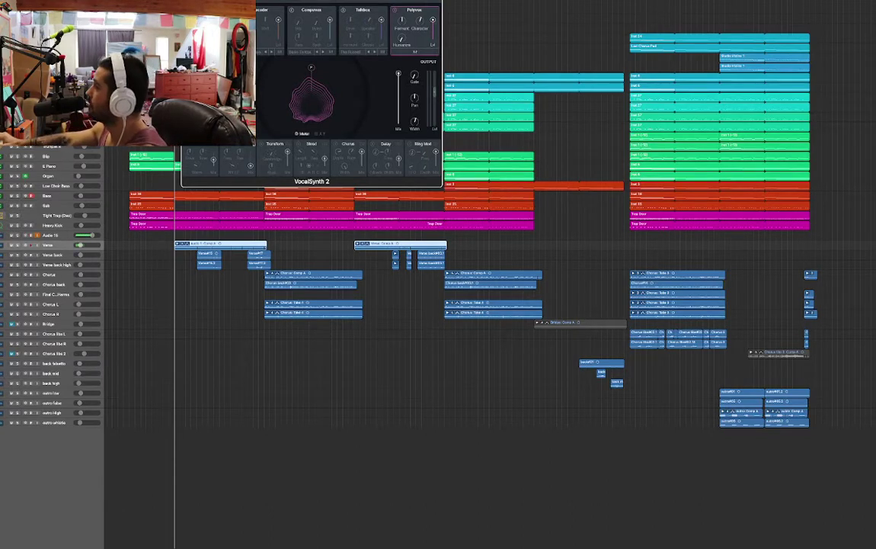
pyautogui.press('super+w')
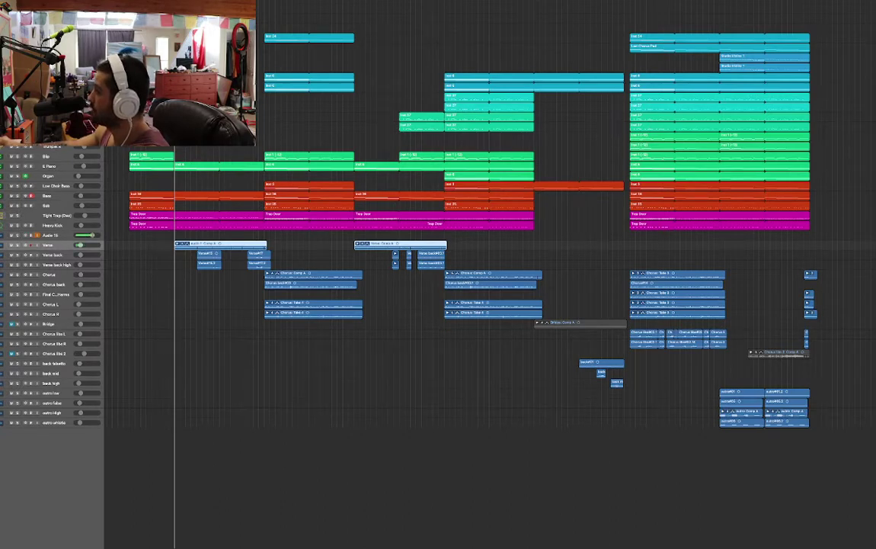
# Step: View the Compressor on the Verse track, then close its window
pyautogui.press('v')
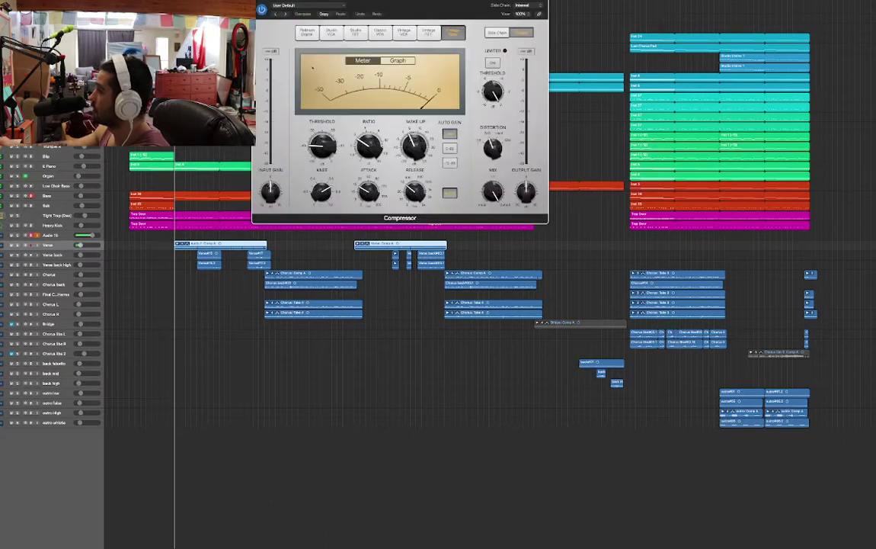
pyautogui.moveTo(369, 4)
pyautogui.mouseDown()
pyautogui.moveTo(385, 0)
pyautogui.moveTo(373, 0)
pyautogui.mouseUp()
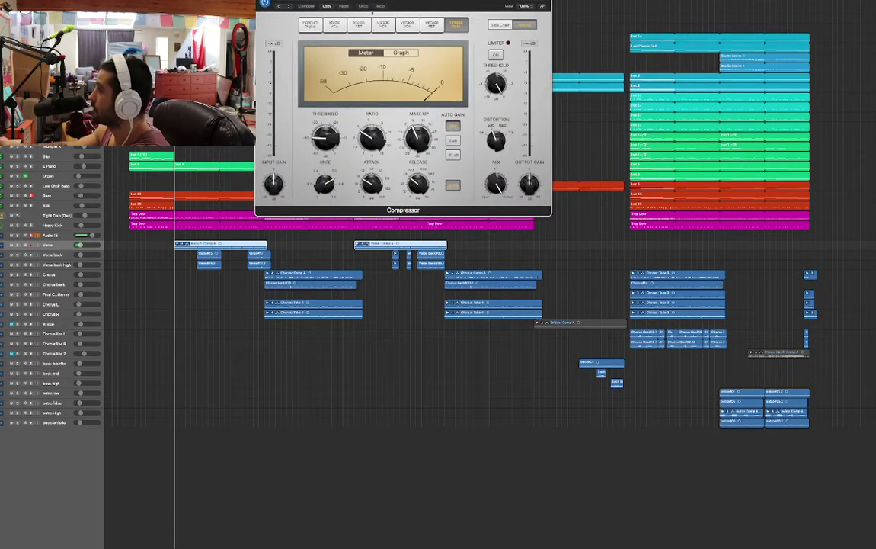
pyautogui.moveTo(339, 0); pyautogui.dragTo(402, 73)
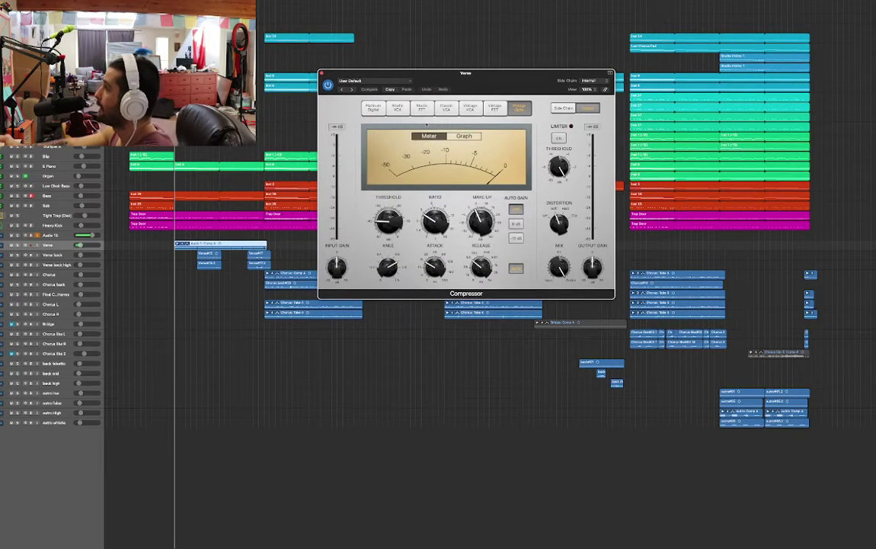
pyautogui.moveTo(441, 75); pyautogui.dragTo(347, 150)
pyautogui.click(229, 150)
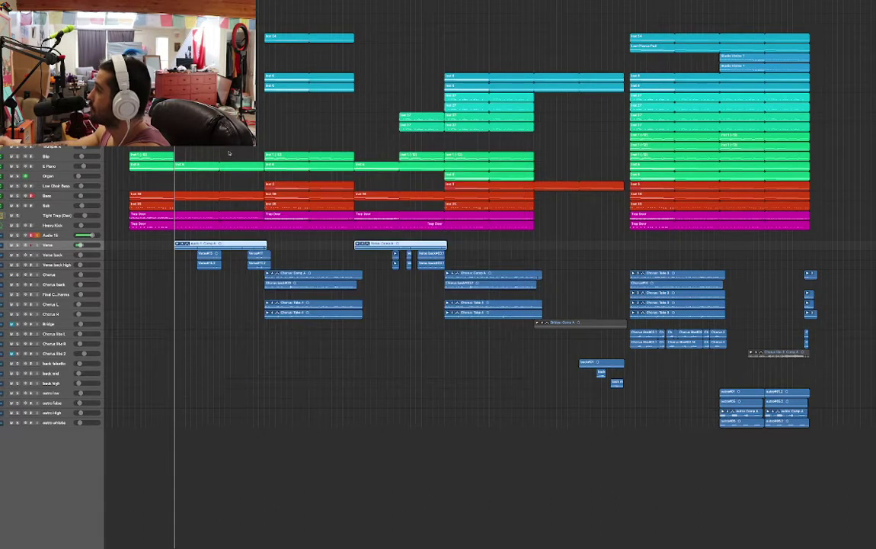
# Step: Play the verse vocal with VocalSynth 2 active, then replay it with the plug-in bypassed to compare
pyautogui.click(1, 191)
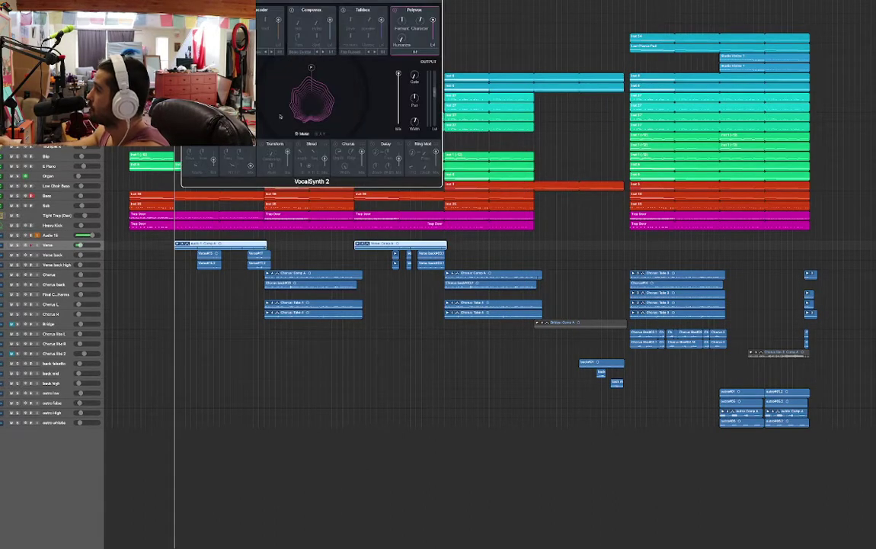
pyautogui.moveTo(313, 1); pyautogui.dragTo(451, 53)
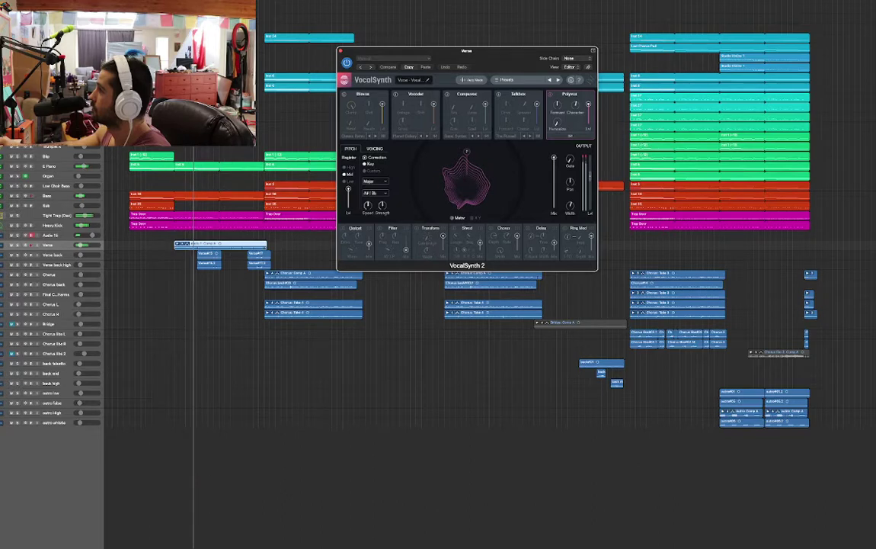
pyautogui.click(163, 5)
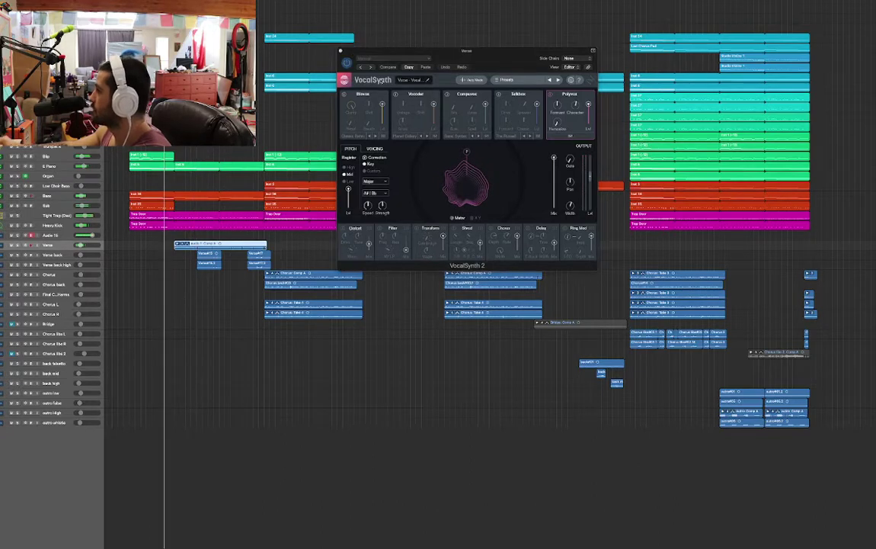
pyautogui.click(364, 53)
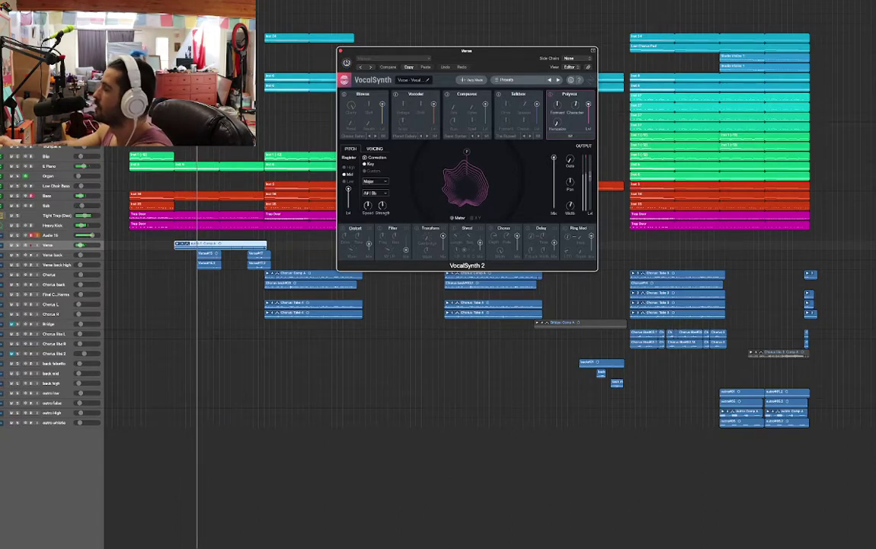
pyautogui.press('v')
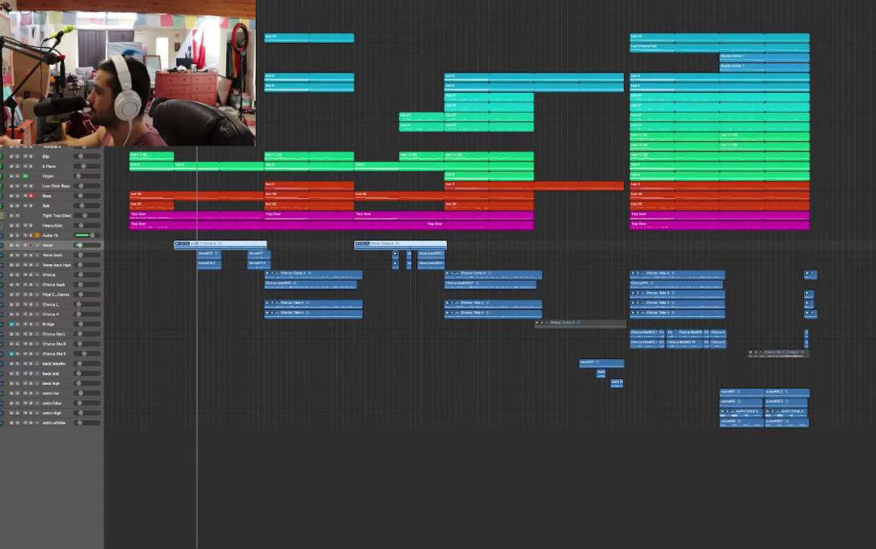
# Step: Examine the ratio and attack settings of the Verse track's Compressor, then close the plug-in
pyautogui.press('v')
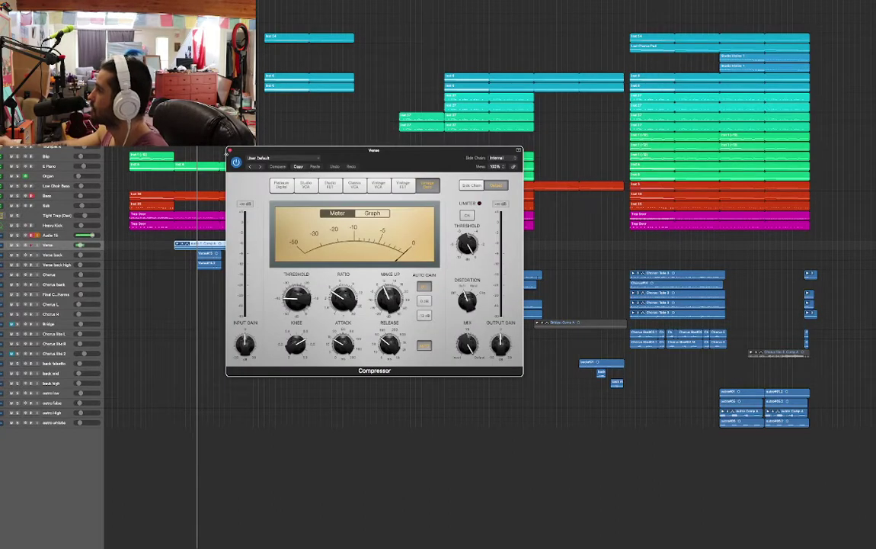
pyautogui.moveTo(379, 166); pyautogui.dragTo(346, 84)
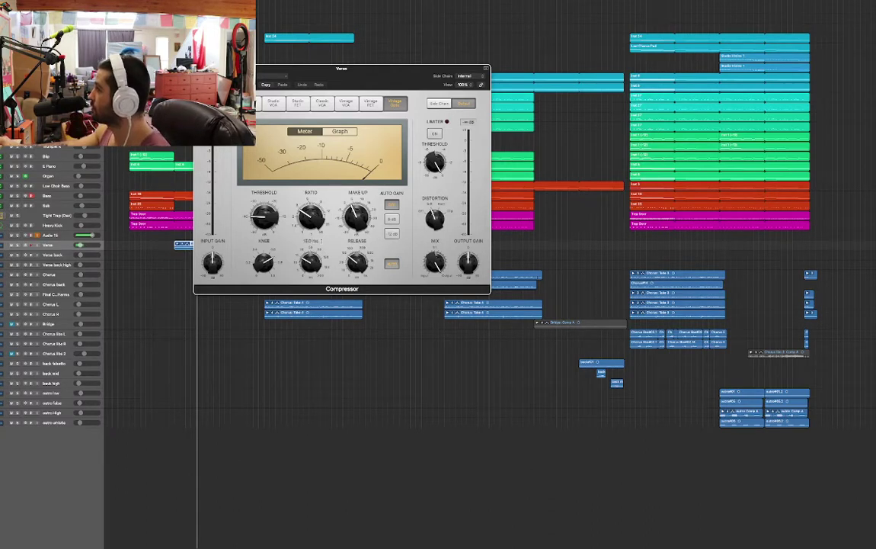
pyautogui.moveTo(382, 84); pyautogui.dragTo(408, 82)
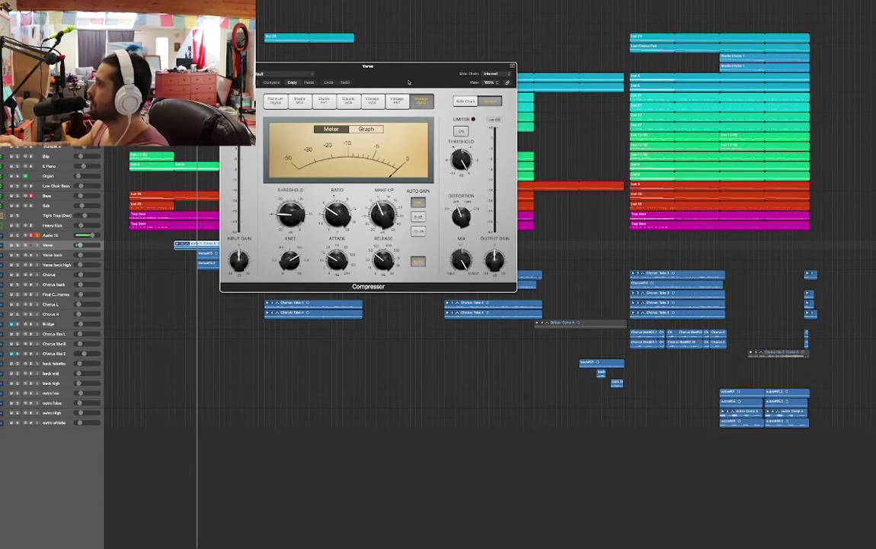
pyautogui.moveTo(408, 82); pyautogui.dragTo(387, 60)
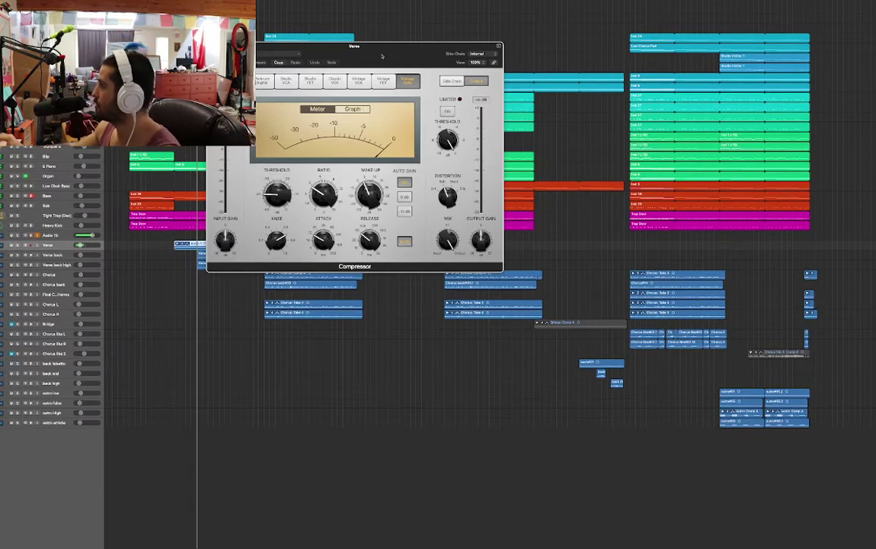
pyautogui.moveTo(381, 56); pyautogui.dragTo(364, 105)
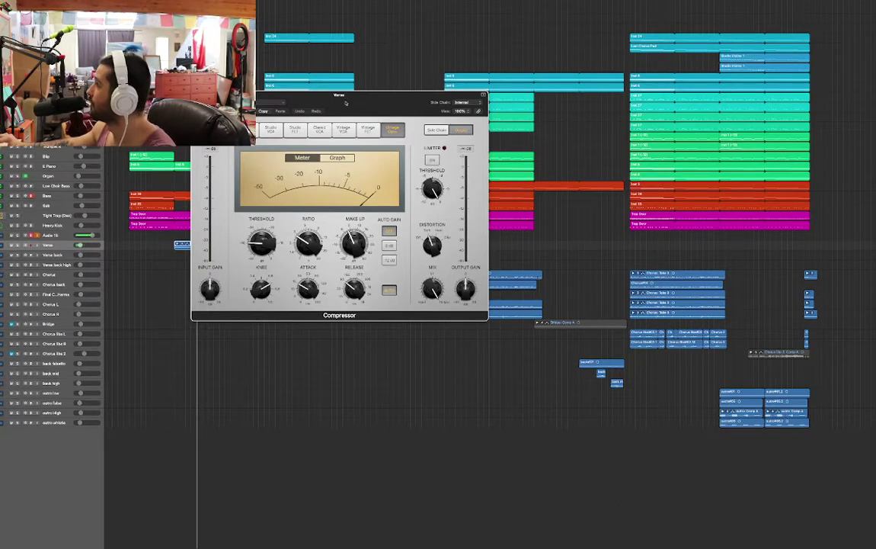
pyautogui.moveTo(312, 244)
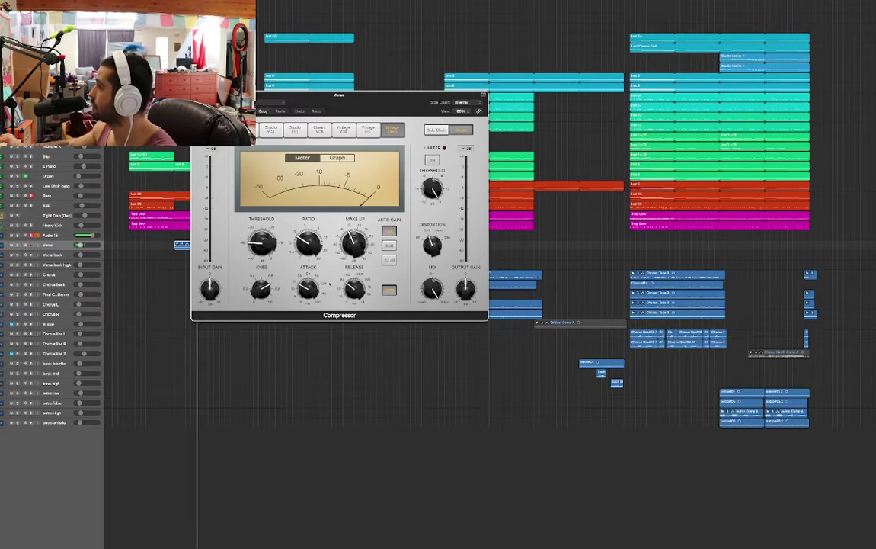
pyautogui.moveTo(310, 294)
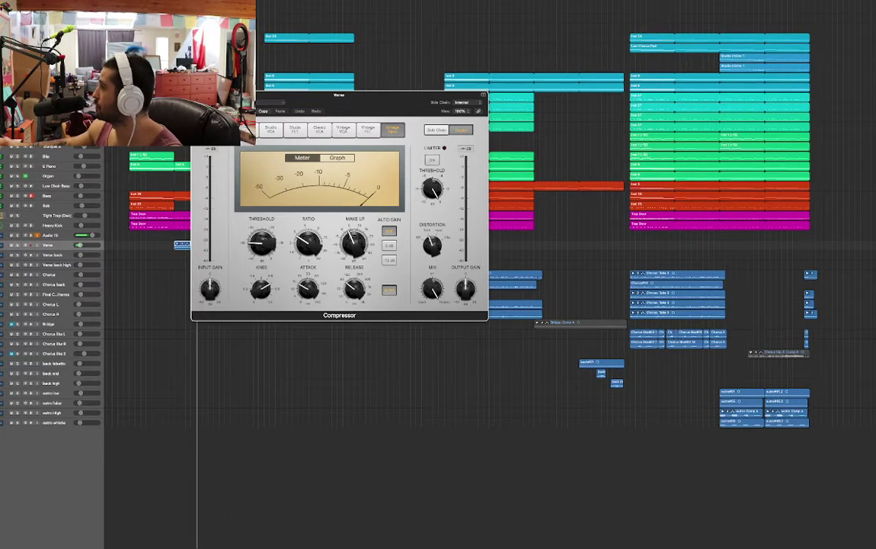
pyautogui.click(196, 95)
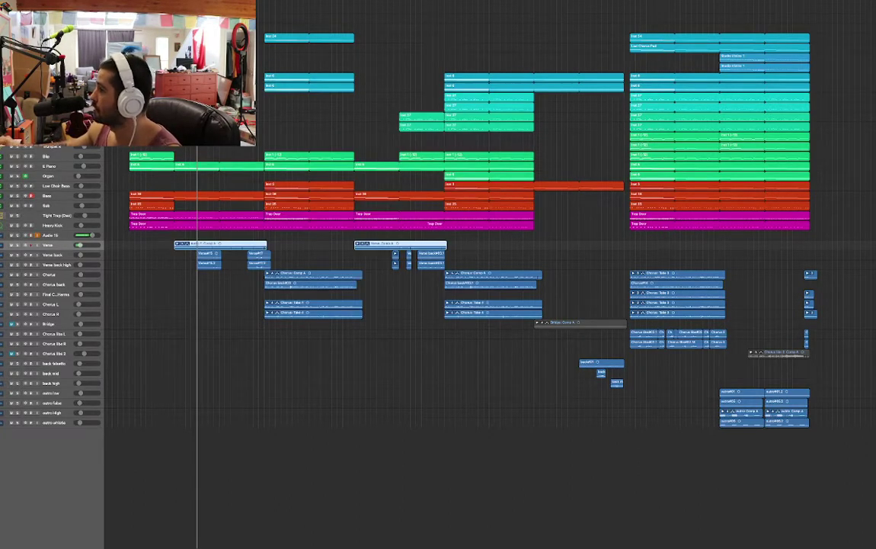
# Step: Open the Verse track's Channel EQ and strongly boost the narrow band around 2 kHz while playing the verse
pyautogui.click(3, 114)
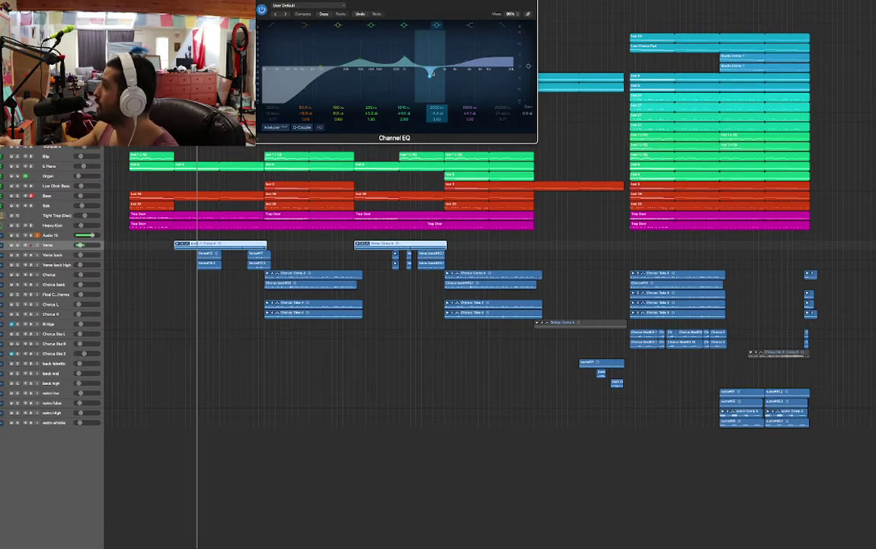
pyautogui.moveTo(431, 73); pyautogui.dragTo(432, 74)
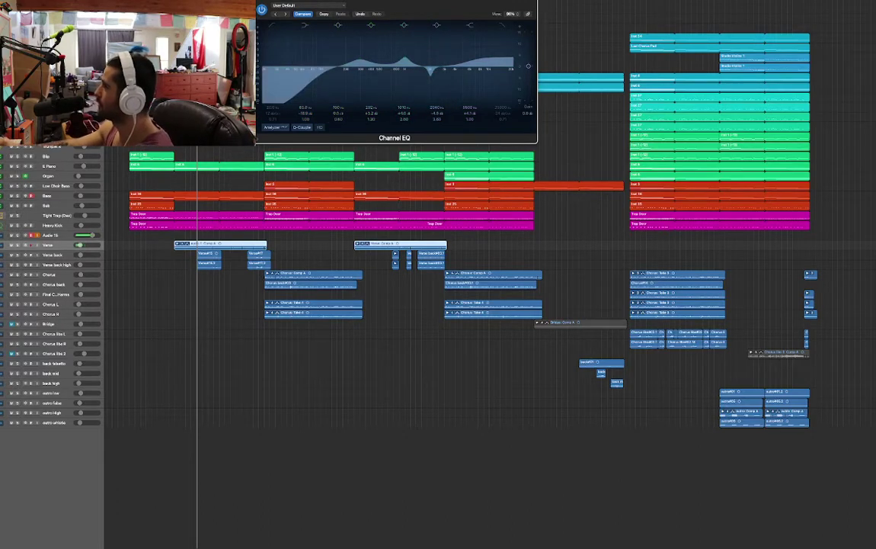
pyautogui.press('space')
pyautogui.moveTo(433, 67); pyautogui.dragTo(435, 29)
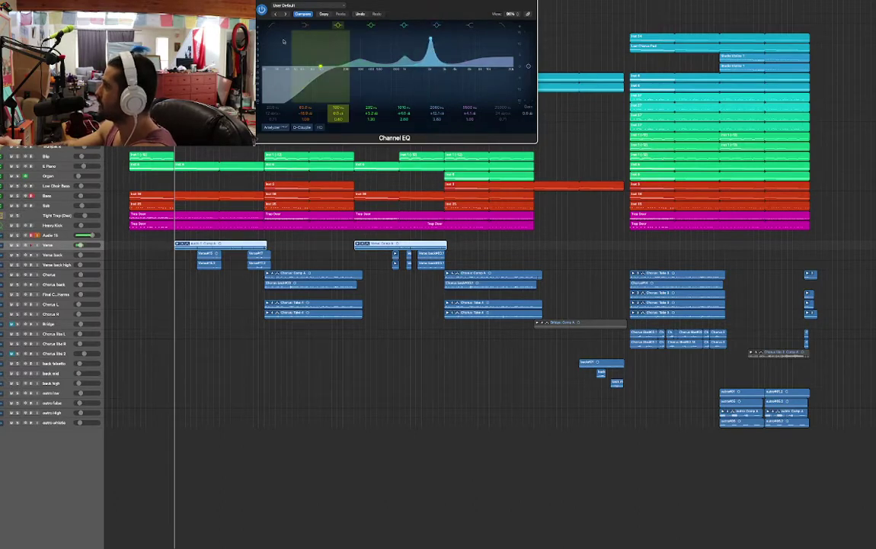
pyautogui.press('space')
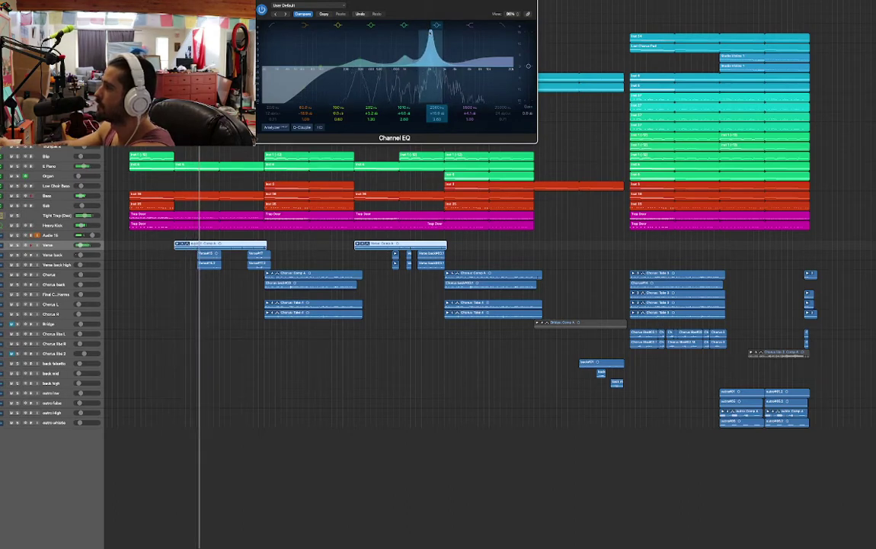
# Step: Alternate the 2 kHz band between cut and boost during playback, leaving it cut by about 5.2 dB
pyautogui.moveTo(430, 33); pyautogui.dragTo(430, 102)
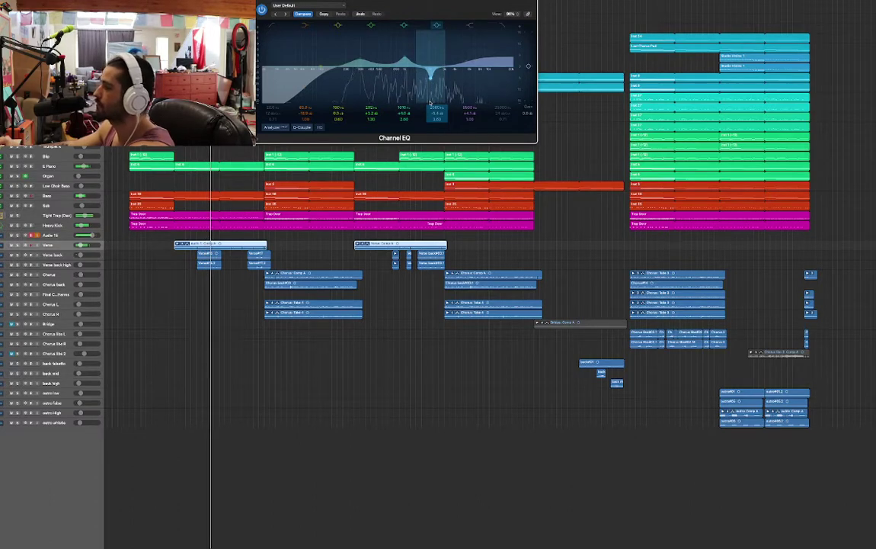
pyautogui.moveTo(430, 101); pyautogui.dragTo(430, 34)
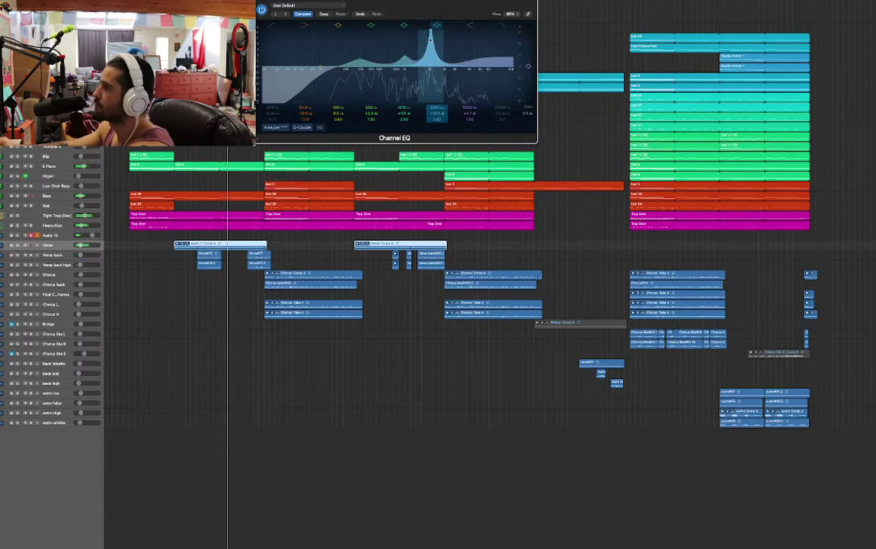
pyautogui.moveTo(430, 34); pyautogui.dragTo(429, 101)
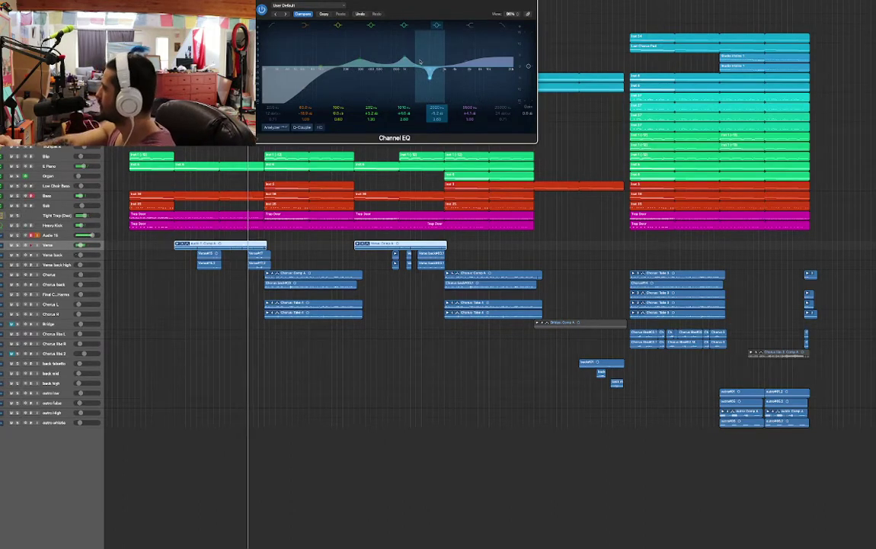
pyautogui.moveTo(466, 70); pyautogui.dragTo(462, 66)
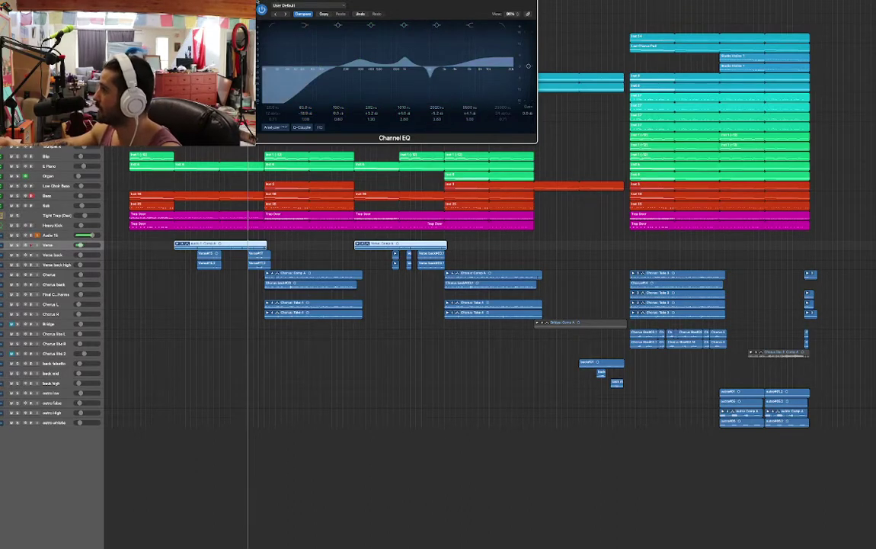
# Step: Close the Channel EQ, open the Verse track's GW VoiceCentric to examine its settings, and close it again
pyautogui.click(257, 2)
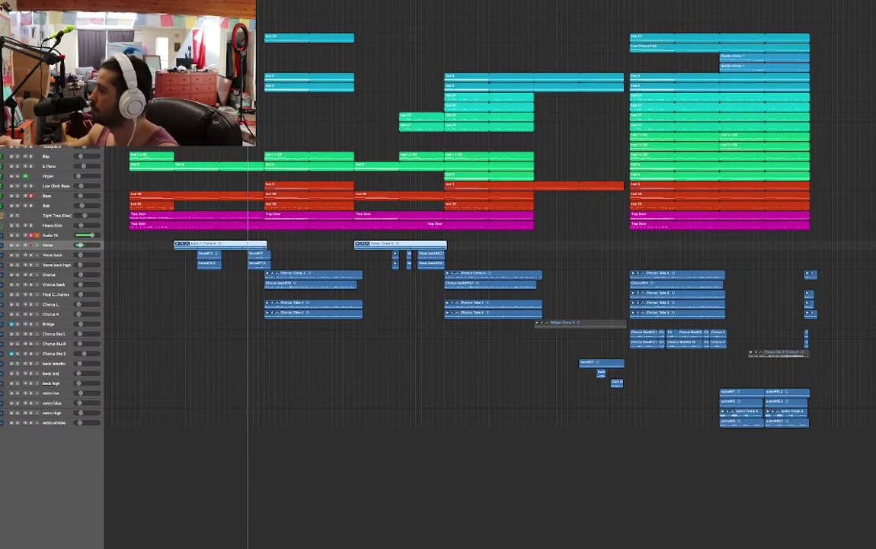
pyautogui.click(3, 187)
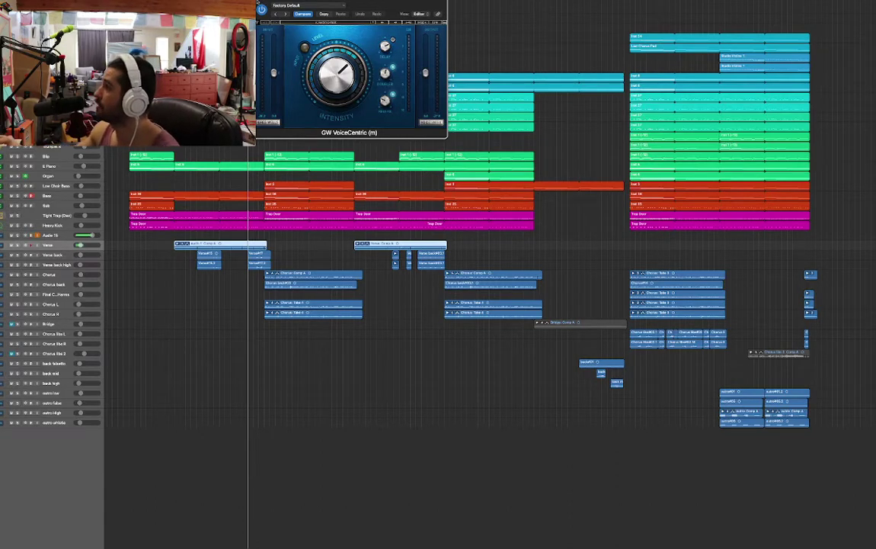
pyautogui.moveTo(265, 1); pyautogui.dragTo(265, 0)
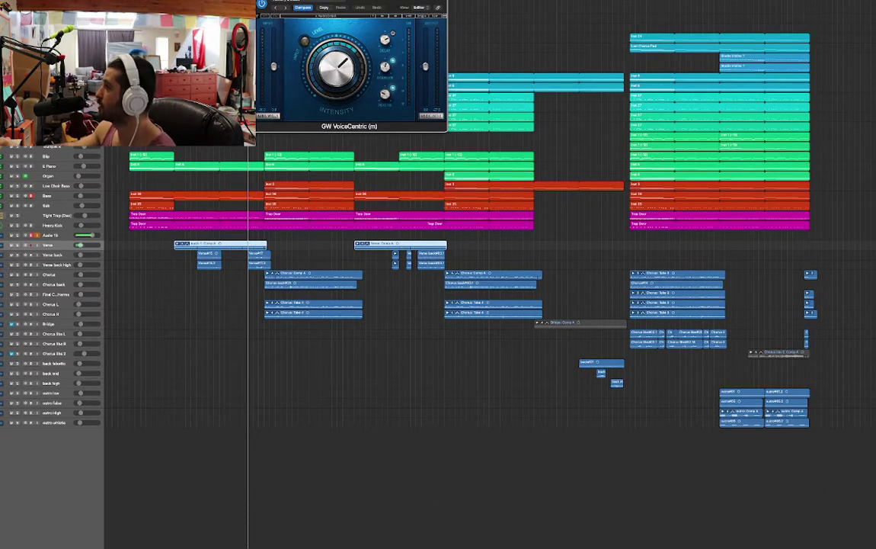
pyautogui.press('super+w')
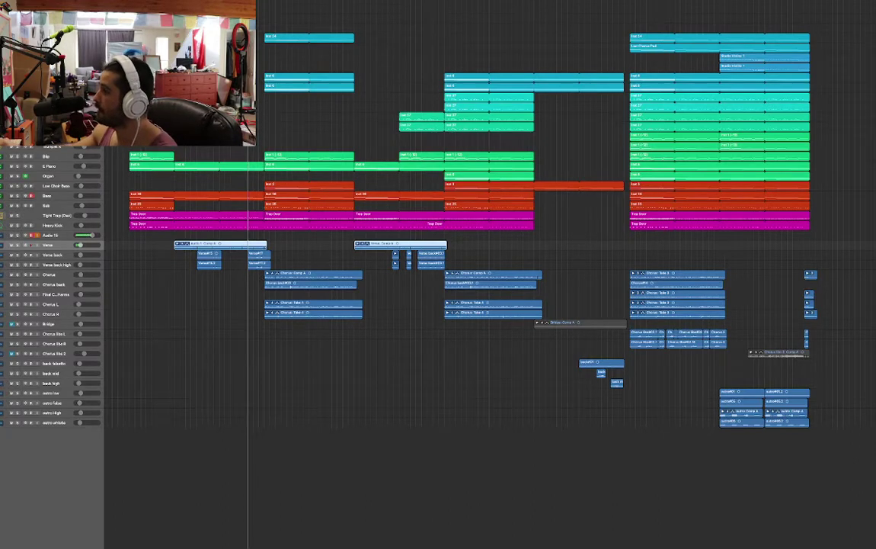
# Step: Show the Verse track's FF Pro-C and FF Pro-Q in turn, hiding each after a brief look
pyautogui.press('v')
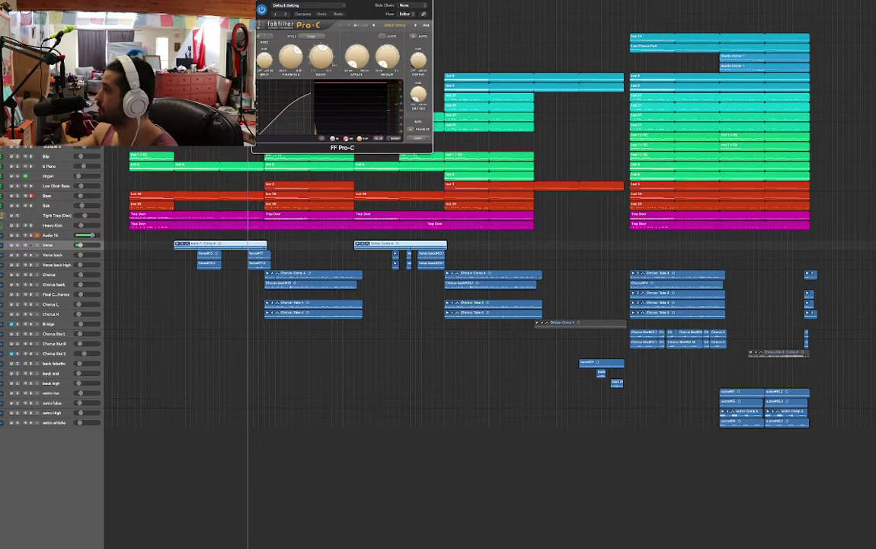
pyautogui.press('v')
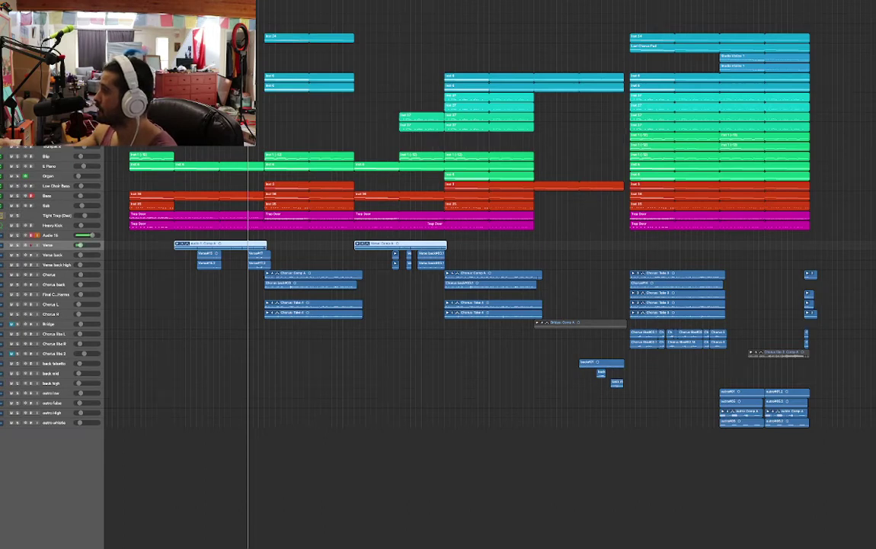
pyautogui.press('v')
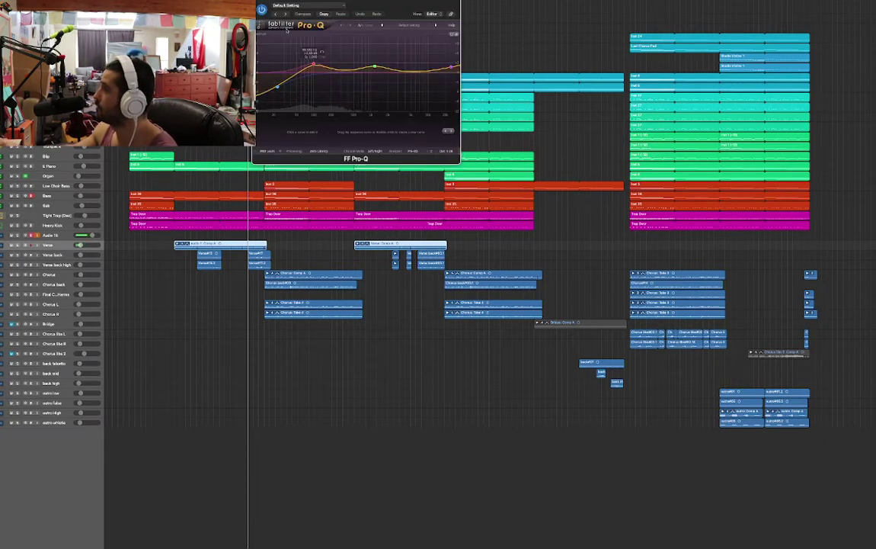
pyautogui.press('v')
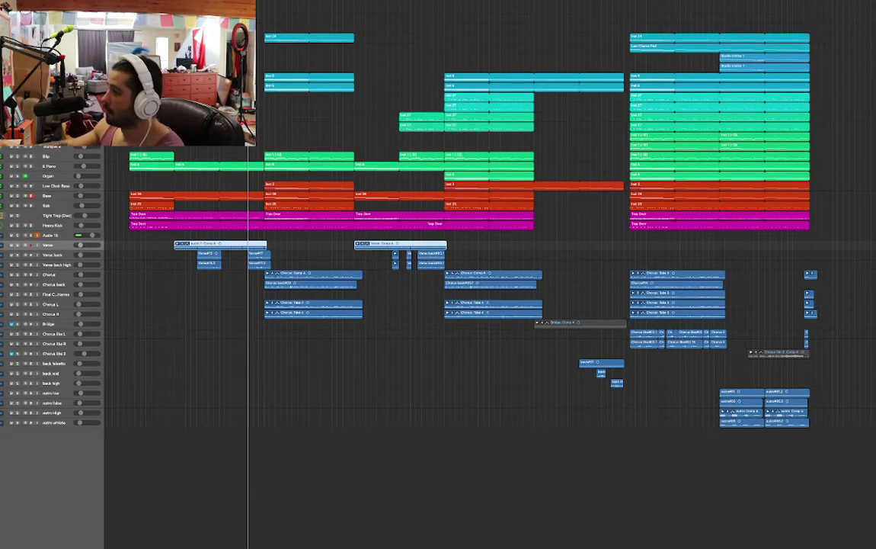
# Step: Show Nectar 3 Elements on the Verse track and position its window to examine the Cleanup and Polish sliders
pyautogui.press('v')
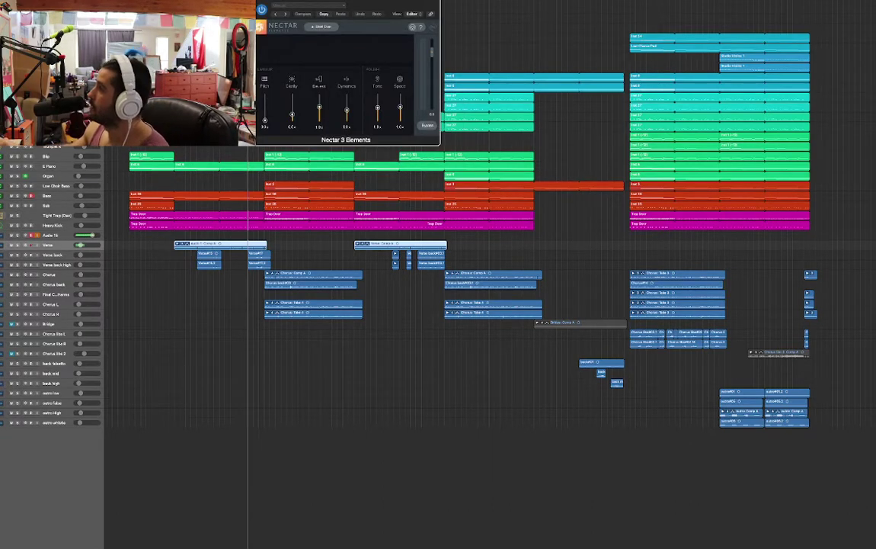
pyautogui.moveTo(367, 3)
pyautogui.mouseDown()
pyautogui.moveTo(435, 0)
pyautogui.moveTo(373, 0)
pyautogui.mouseUp()
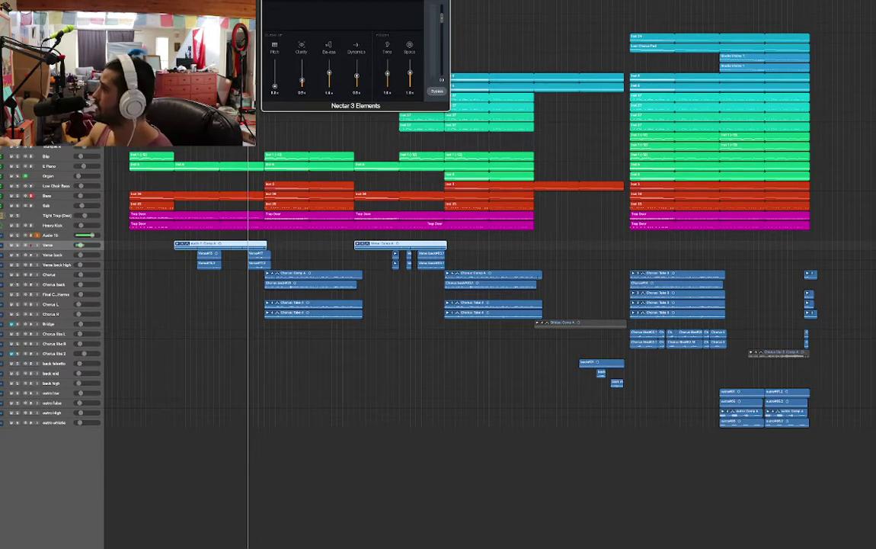
pyautogui.moveTo(376, 0)
pyautogui.mouseDown()
pyautogui.moveTo(418, 0)
pyautogui.moveTo(375, 7)
pyautogui.mouseUp()
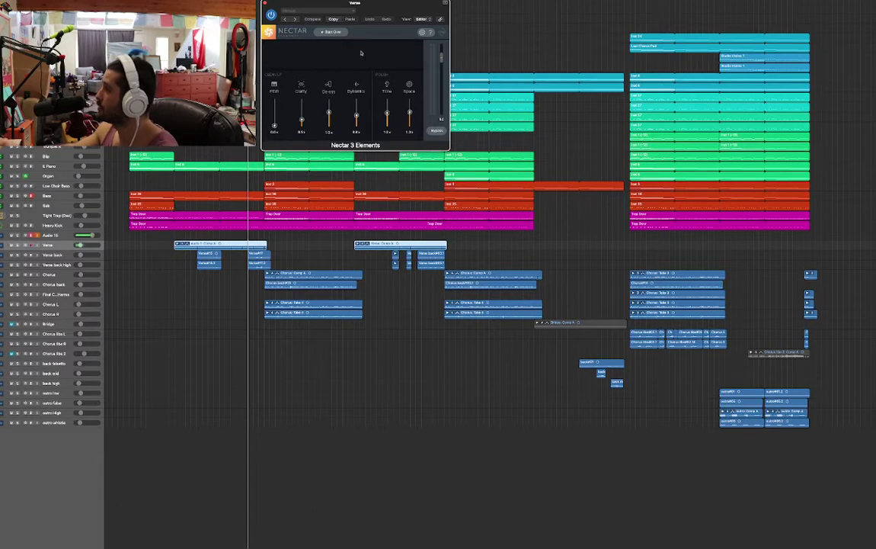
pyautogui.moveTo(367, 10); pyautogui.dragTo(374, 11)
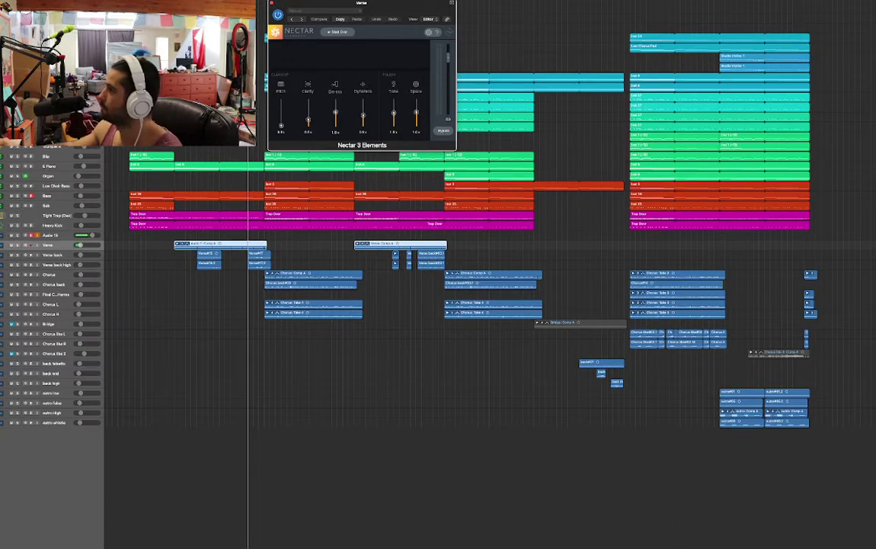
# Step: Play the verse from its start, comparing Nectar 3 Elements bypassed and active, then close the plug-in
pyautogui.click(183, 10)
pyautogui.click(180, 4)
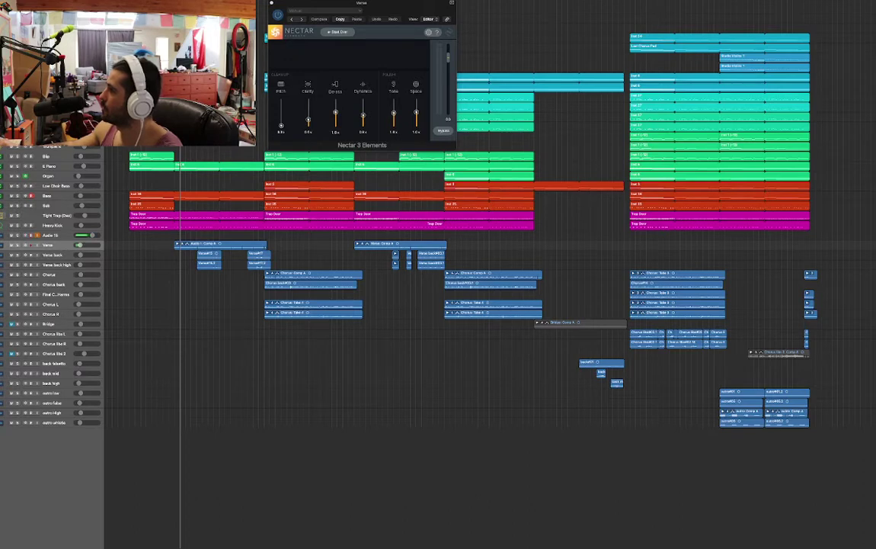
pyautogui.press(',')
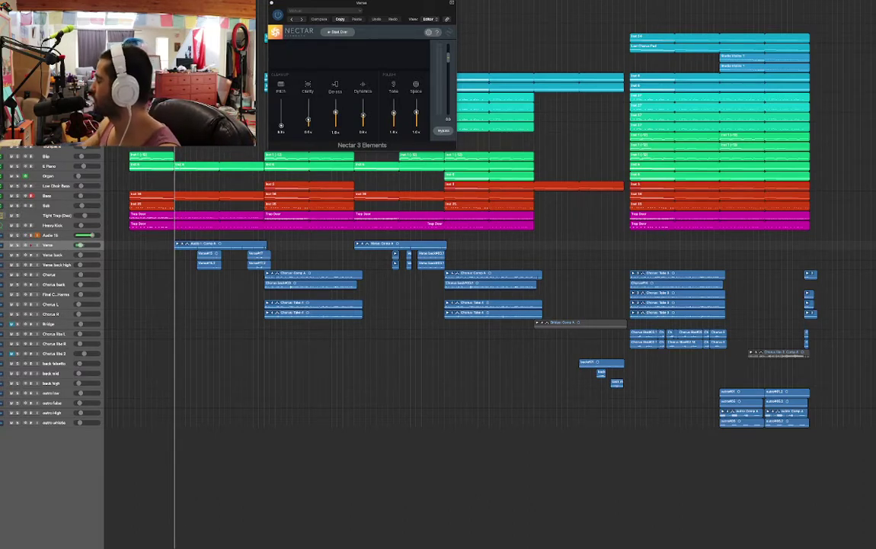
pyautogui.press('space')
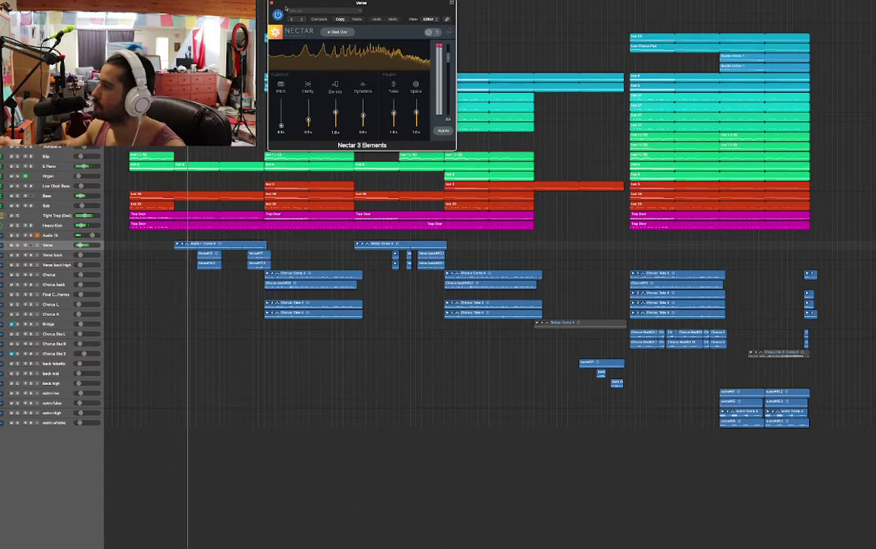
pyautogui.moveTo(285, 9); pyautogui.dragTo(348, 104)
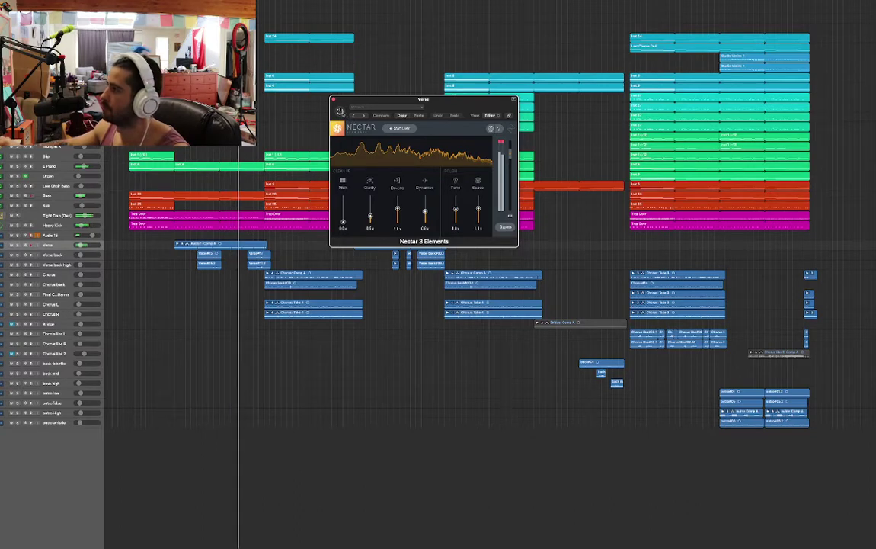
pyautogui.click(342, 113)
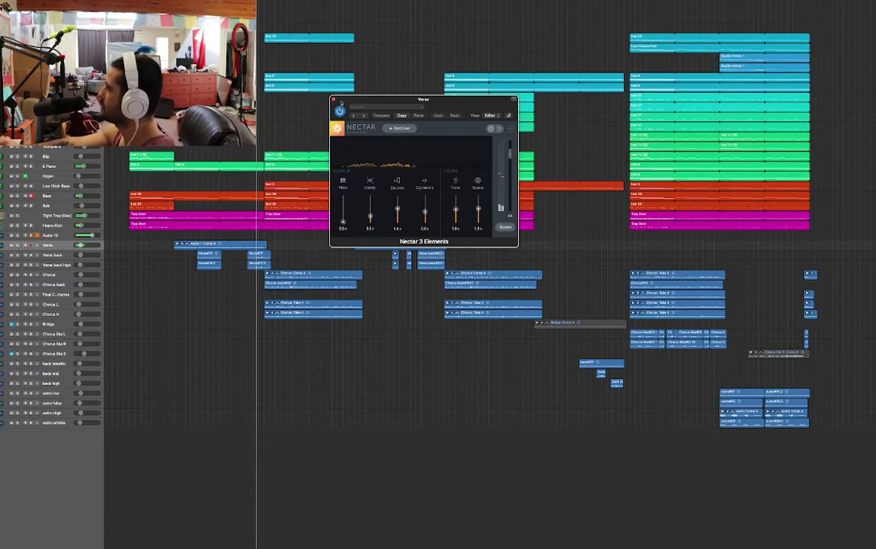
pyautogui.moveTo(342, 101); pyautogui.dragTo(339, 20)
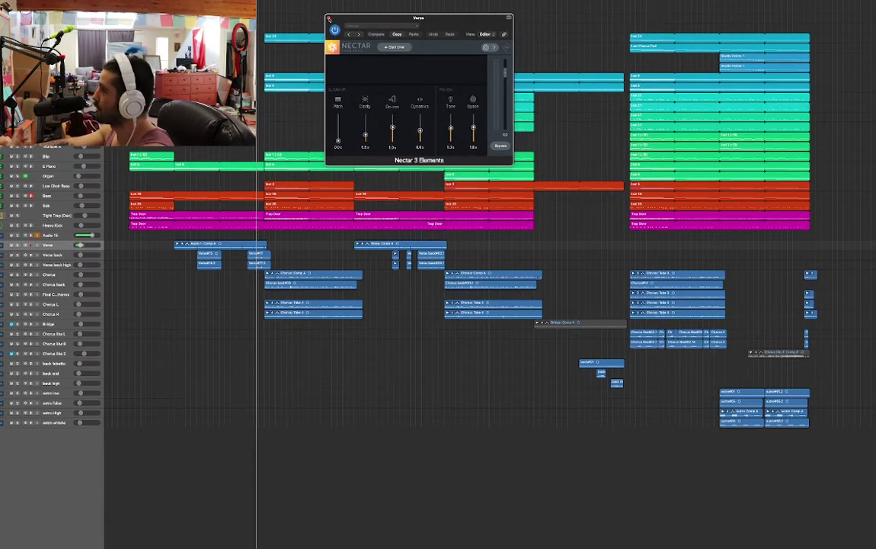
pyautogui.moveTo(328, 18); pyautogui.dragTo(336, 17)
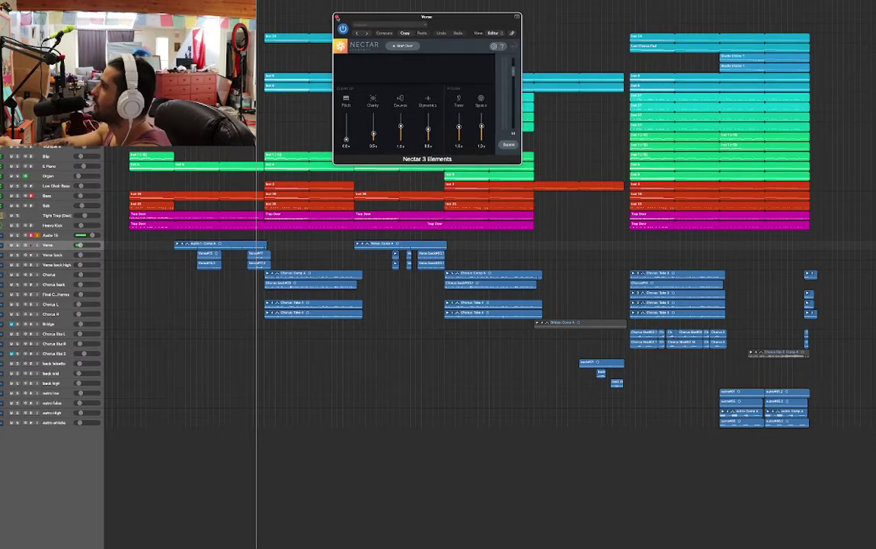
pyautogui.click(336, 16)
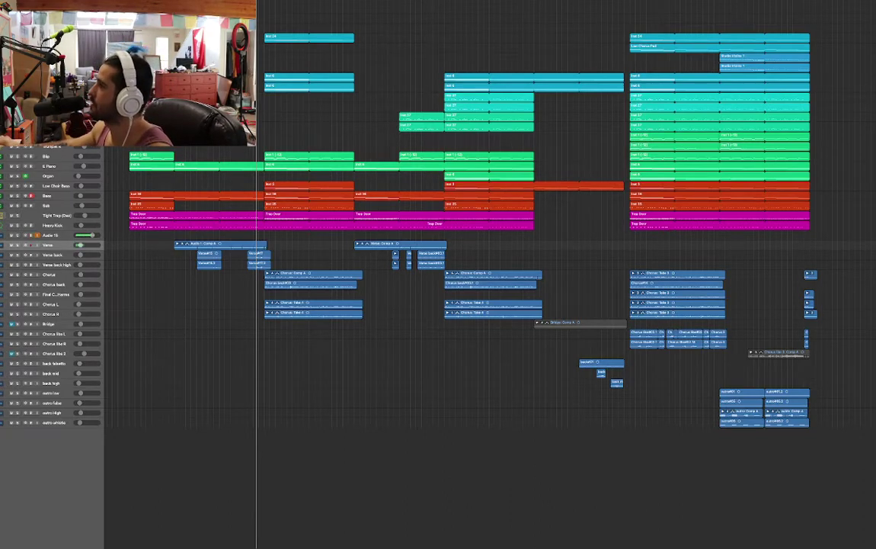
# Step: Enlarge the view around the first verse's backing vocals and play the passage from partway through the first Verse back region
pyautogui.press(',')
pyautogui.press(',')
pyautogui.press(',')
pyautogui.press(',')
pyautogui.press(',')
pyautogui.press(',')
pyautogui.press(',')
pyautogui.press(',')
pyautogui.press(',')
pyautogui.press(',')
pyautogui.press(',')
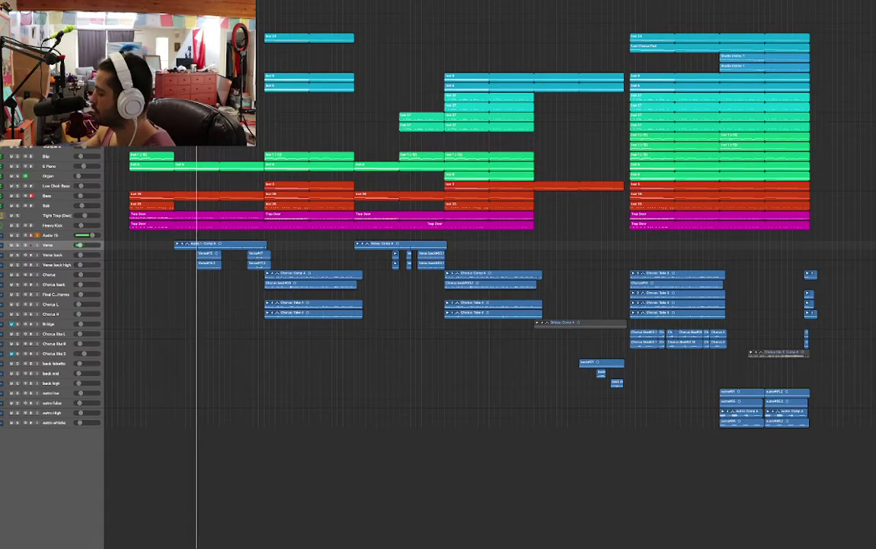
pyautogui.press('super+Down')
pyautogui.press('super+Down')
pyautogui.press('super+Down')
pyautogui.press('super+Right')
pyautogui.press('super+Right')
pyautogui.press('super+Down')
pyautogui.press('super+Right')
pyautogui.press('super+Right')
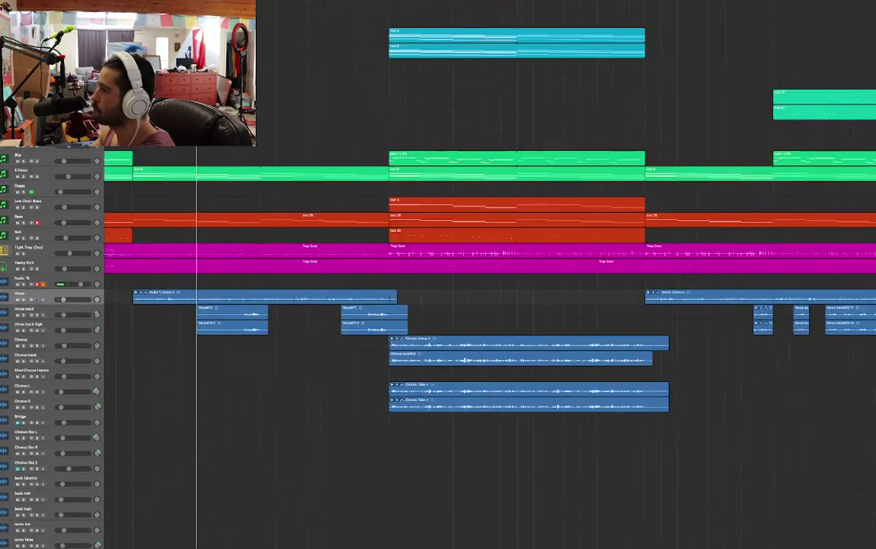
pyautogui.click(260, 3)
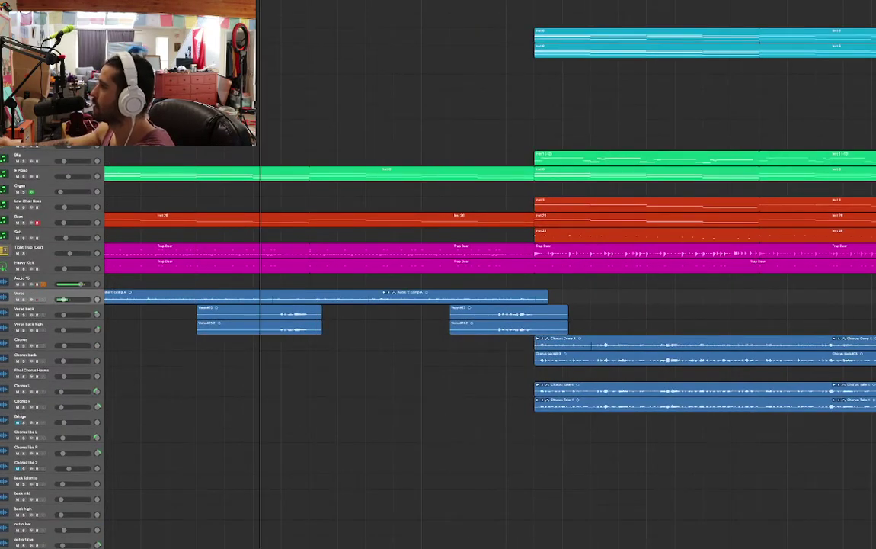
pyautogui.press('space')
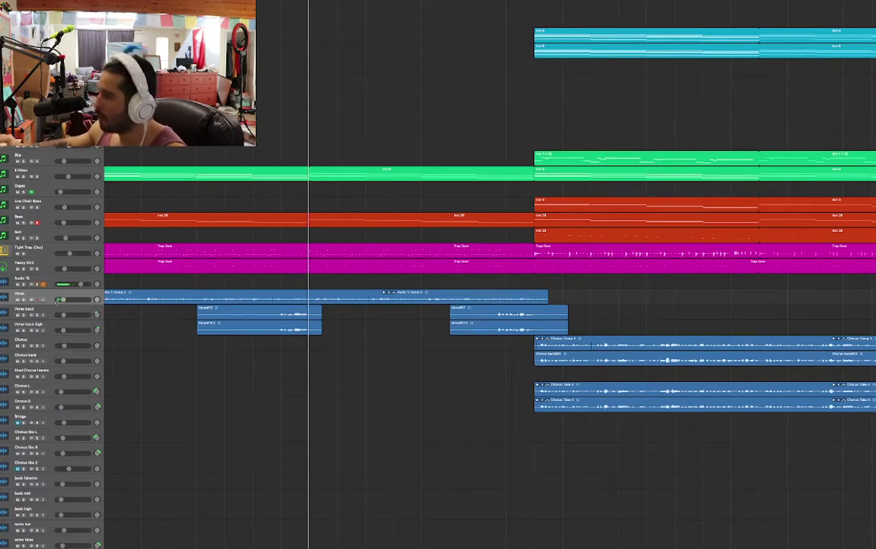
# Step: Select the Verse back track and replay the passage over its first region
pyautogui.click(51, 311)
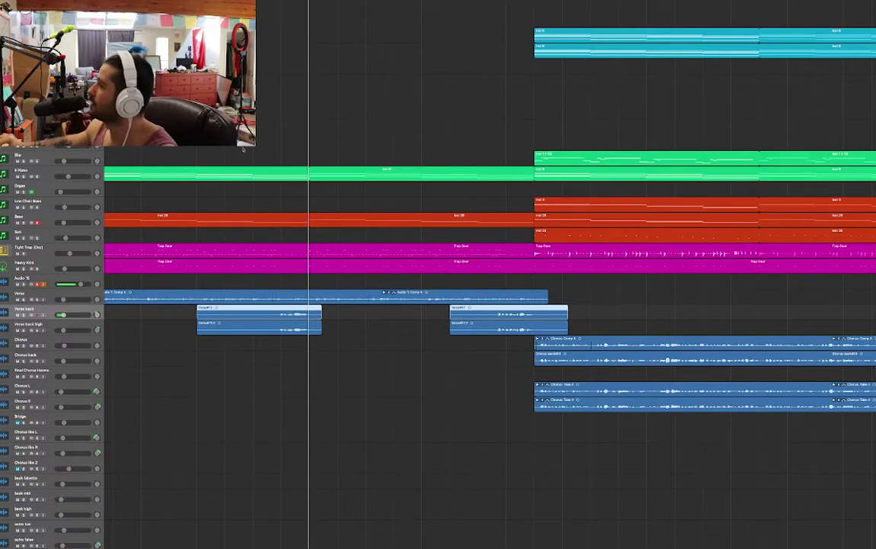
pyautogui.press(',')
pyautogui.press(',')
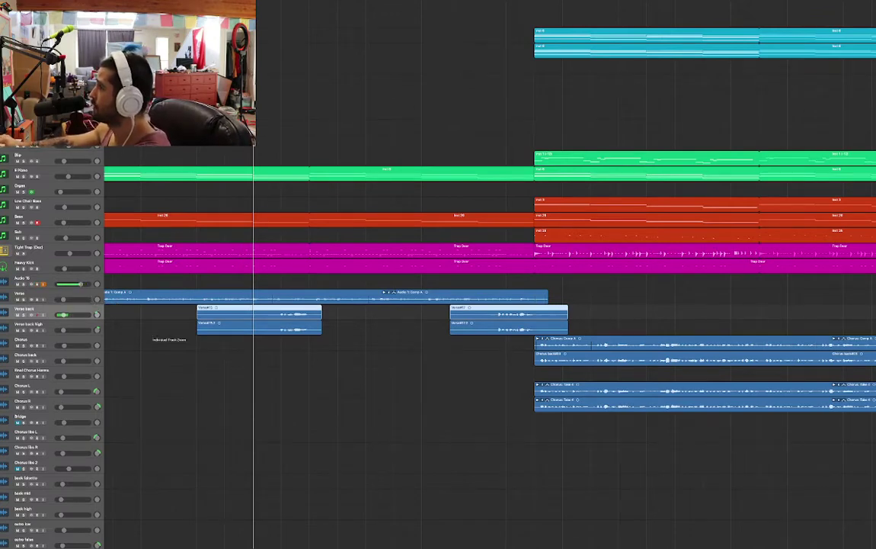
pyautogui.press('space')
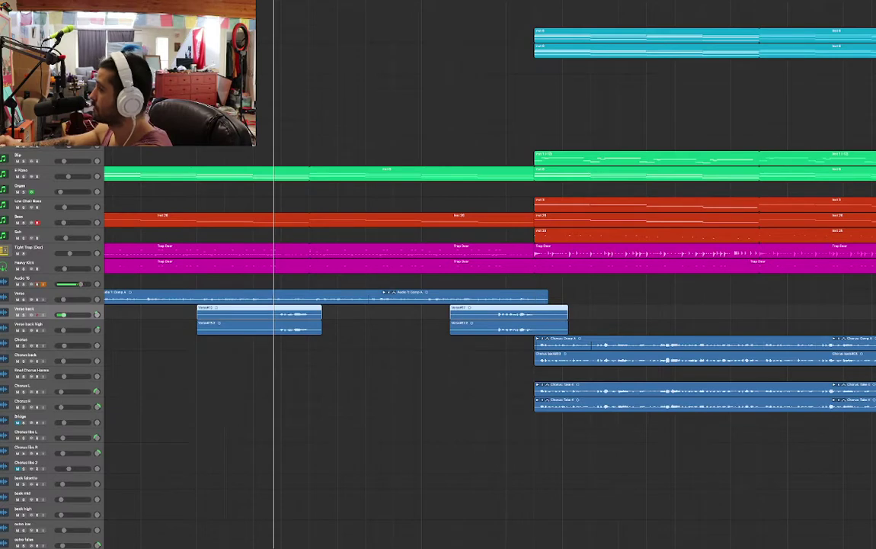
# Step: Show VocalSynth 2 on the Verse back track and move its window fully into view for review
pyautogui.press('v')
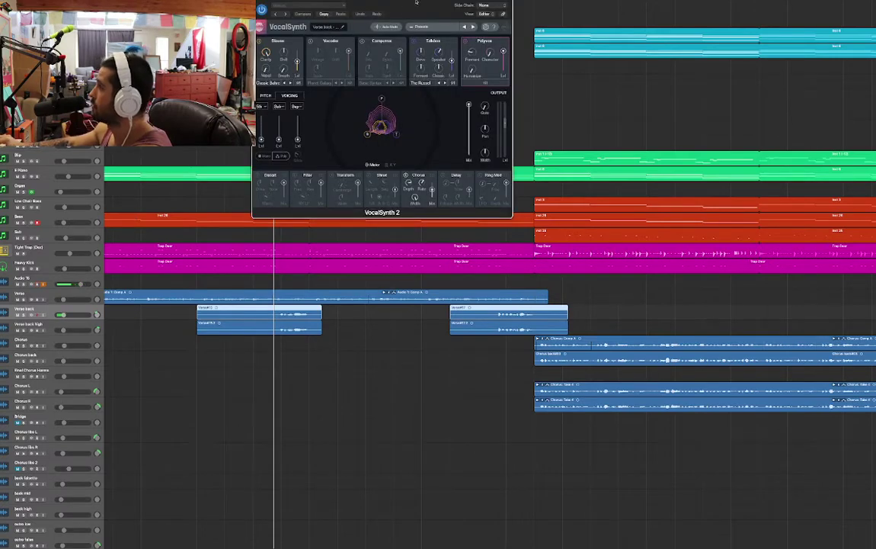
pyautogui.moveTo(416, 2); pyautogui.dragTo(395, 2)
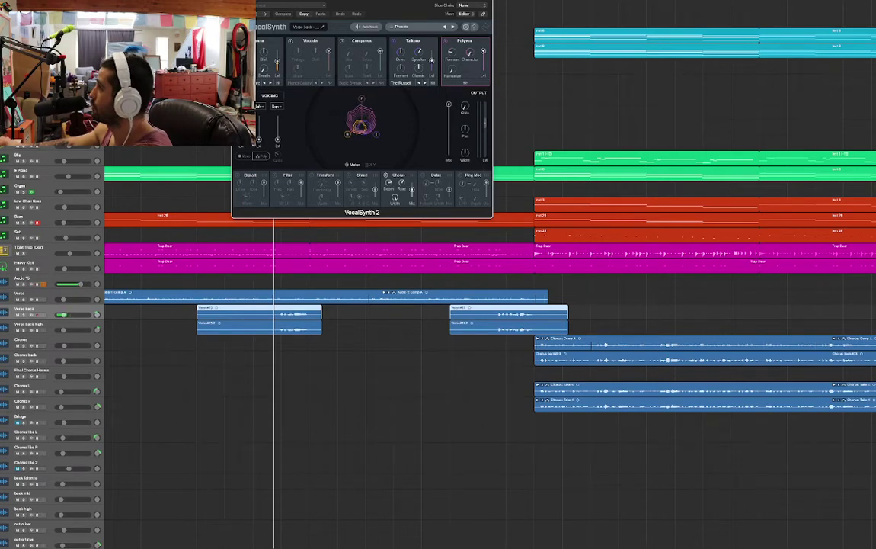
pyautogui.moveTo(333, 70); pyautogui.dragTo(404, 61)
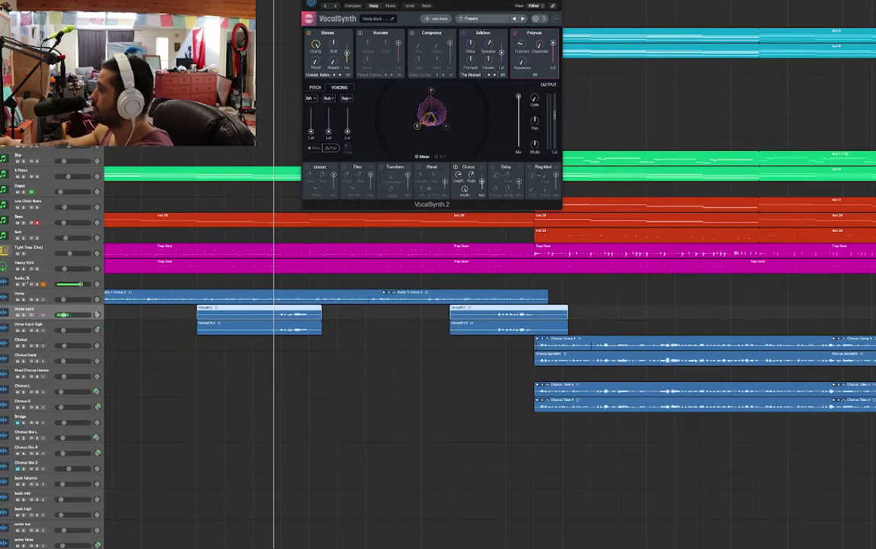
# Step: Solo the audio track above Verse together with the Verse back track and play the first backing region
pyautogui.click(23, 284)
pyautogui.click(23, 314)
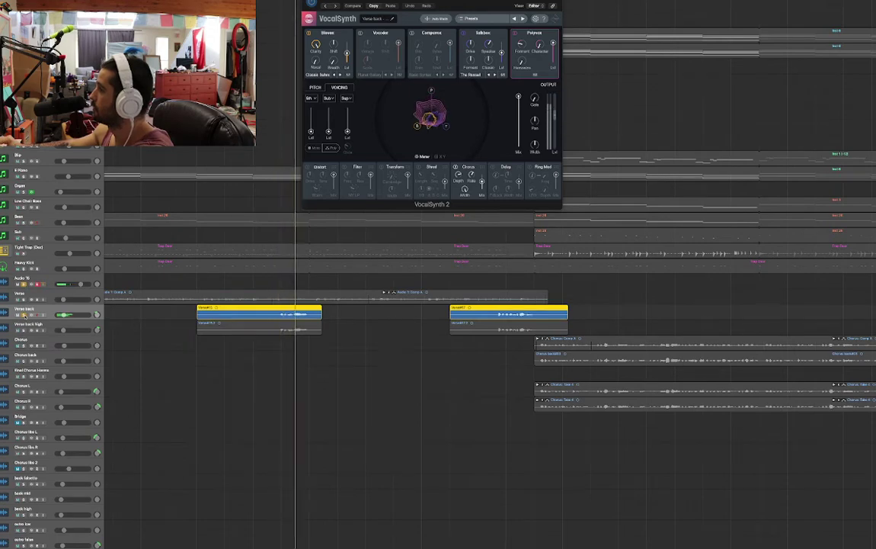
pyautogui.press('space')
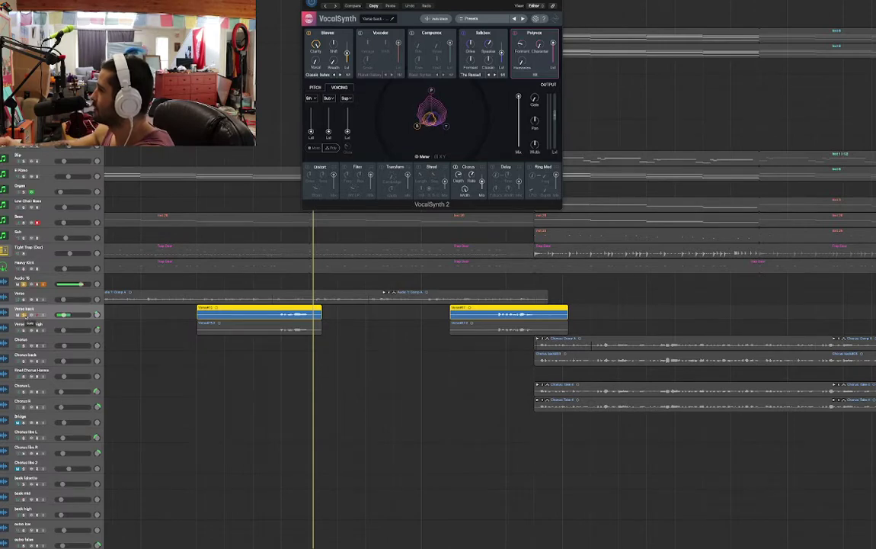
# Step: Solo the Verse back high track alongside Verse back and play both backing vocals together
pyautogui.click(25, 315)
pyautogui.click(26, 333)
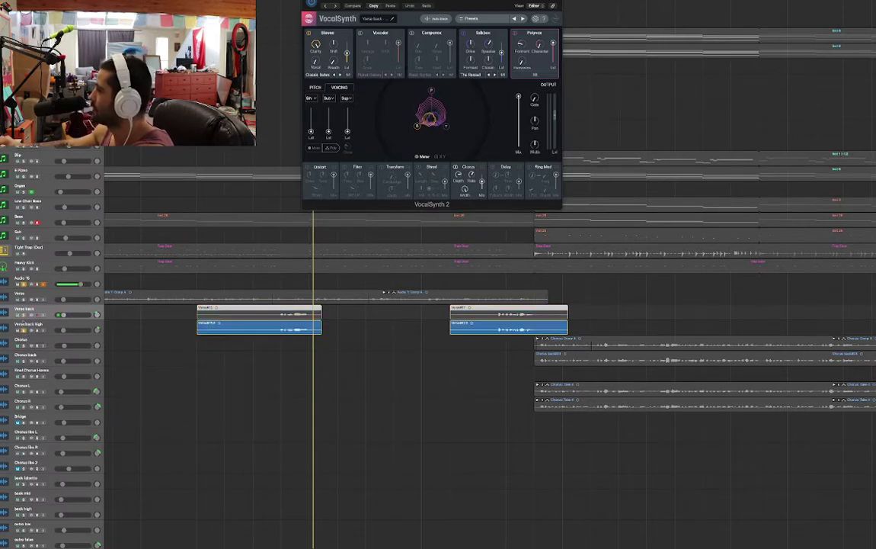
pyautogui.click(25, 315)
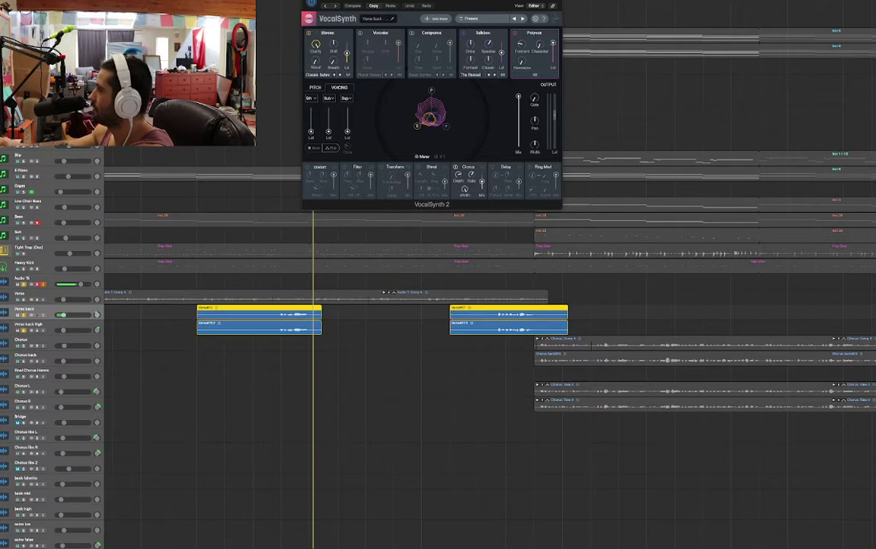
pyautogui.press('space')
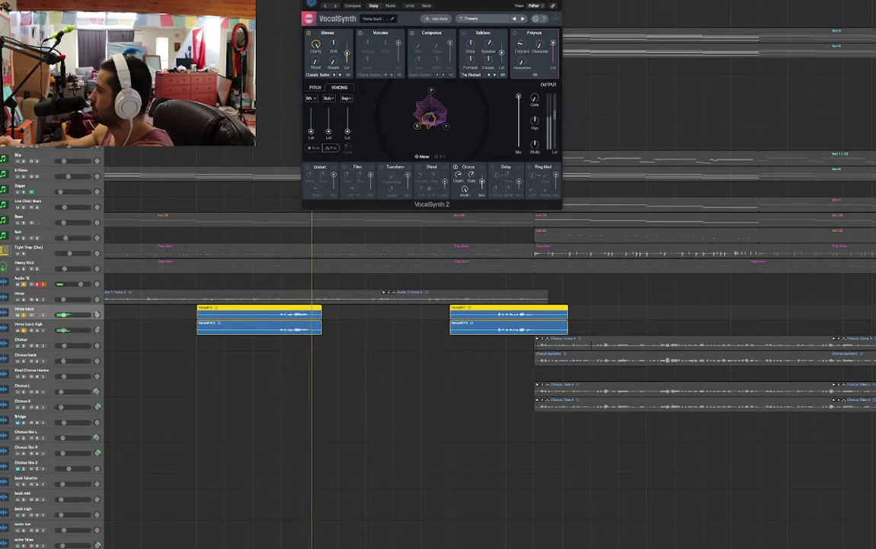
# Step: Stop playback, close the Verse back plug-in window, and review the VocalSynth 2 settings on the Verse back high track
pyautogui.press('space')
pyautogui.click(308, 1)
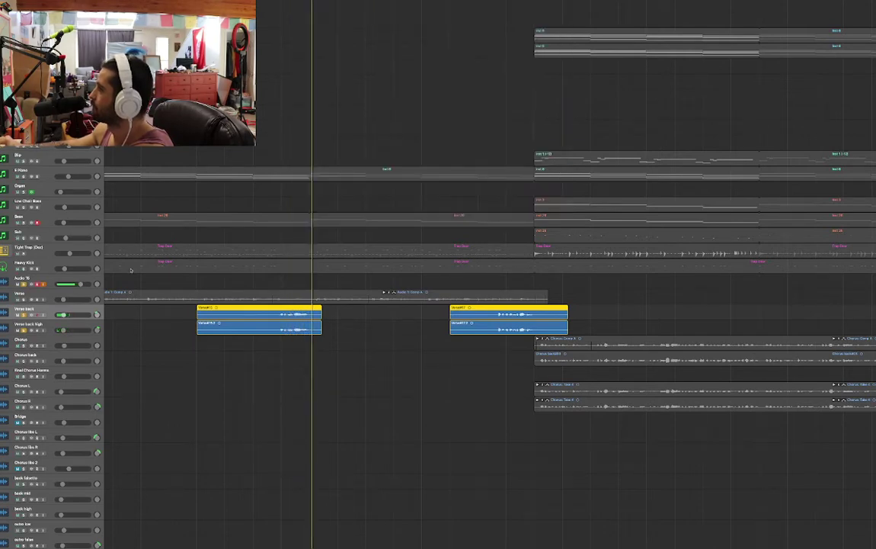
pyautogui.click(48, 329)
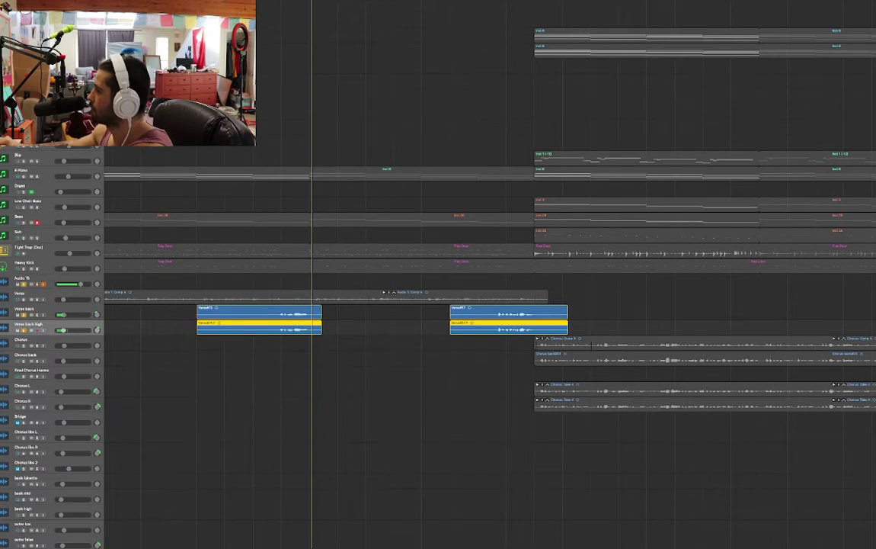
pyautogui.press('v')
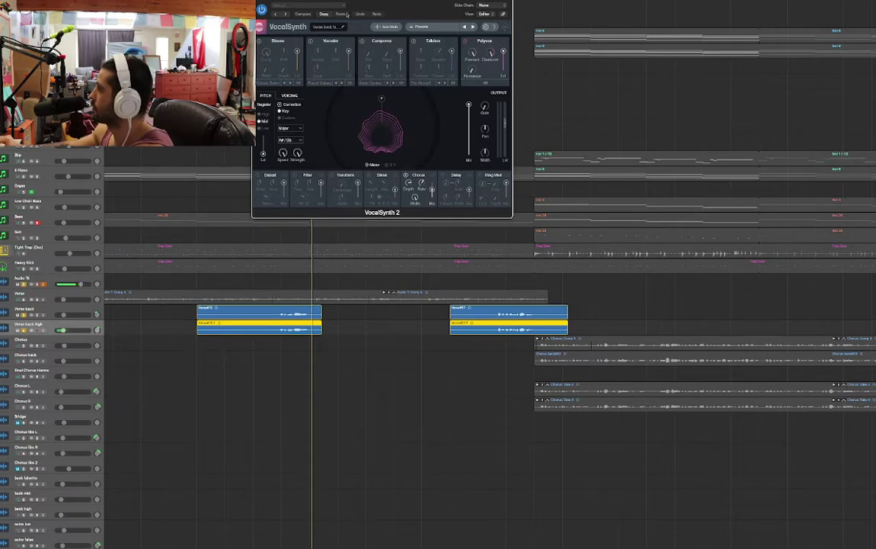
pyautogui.press('super+w')
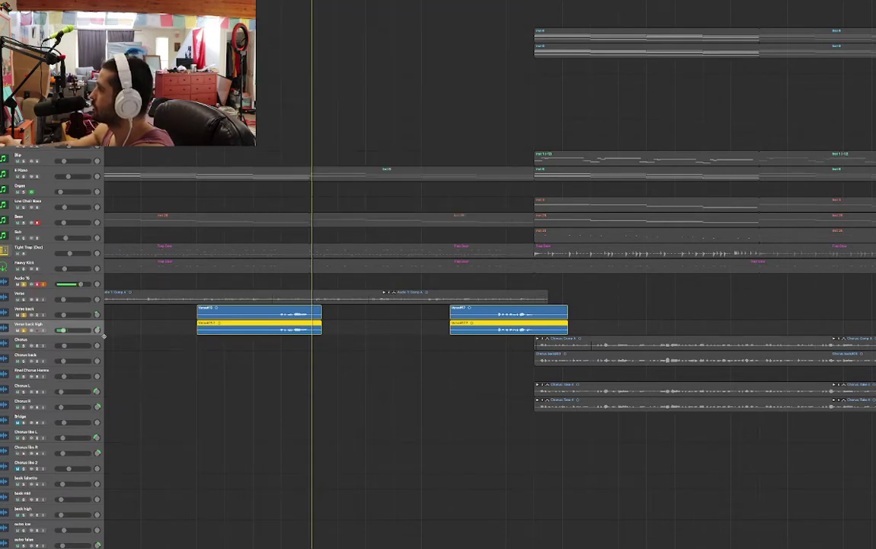
# Step: Unsolo Verse back high, Verse back and the audio track above Verse, and play the full mix through the first chorus
pyautogui.click(24, 330)
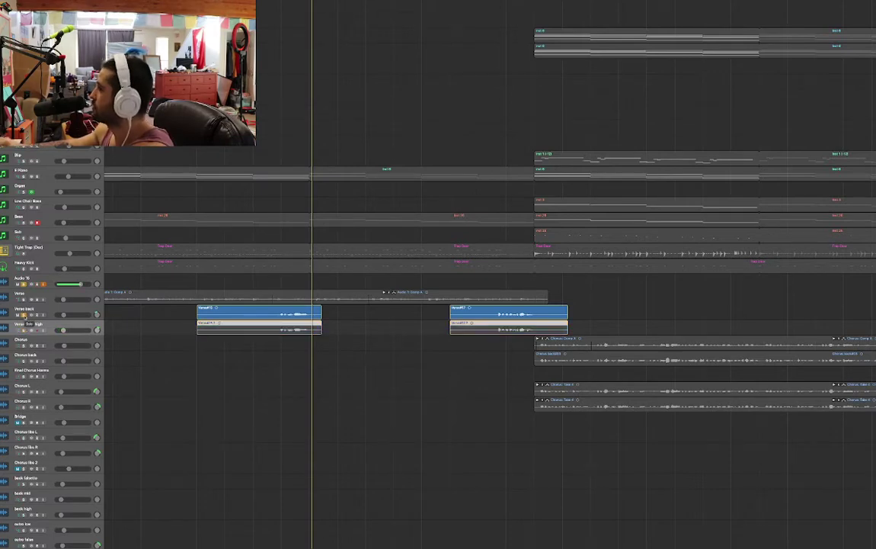
pyautogui.click(24, 314)
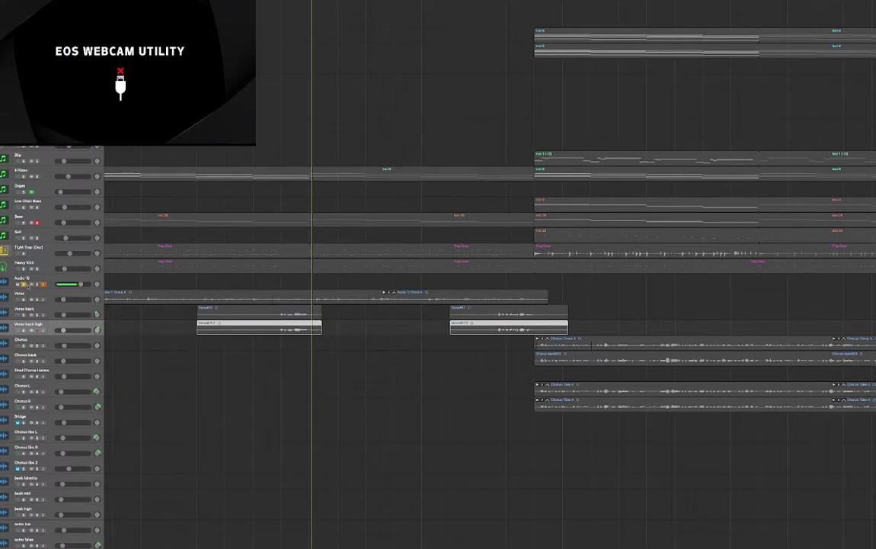
pyautogui.press('s')
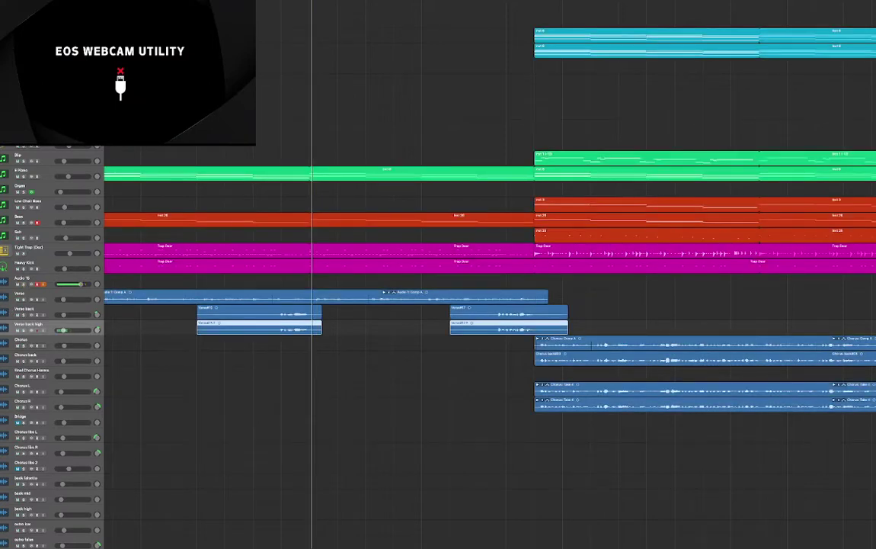
pyautogui.press('space')
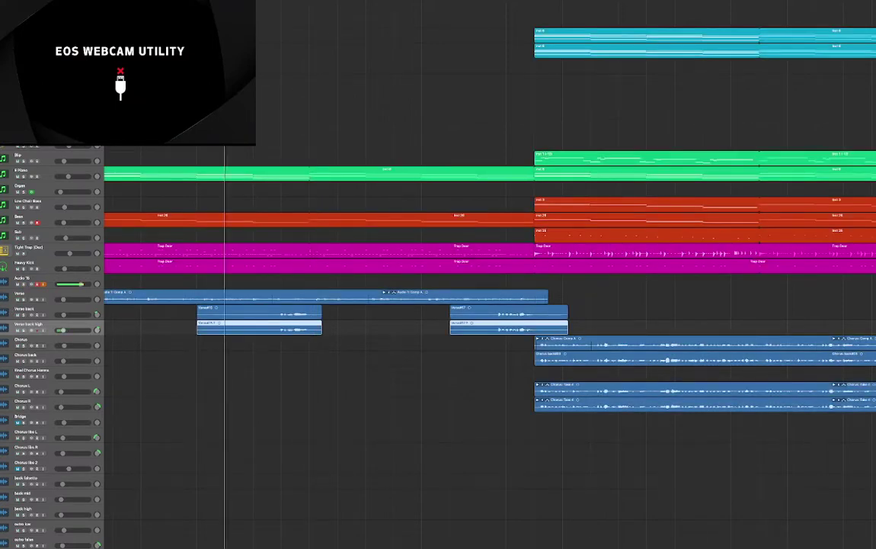
pyautogui.press('space')
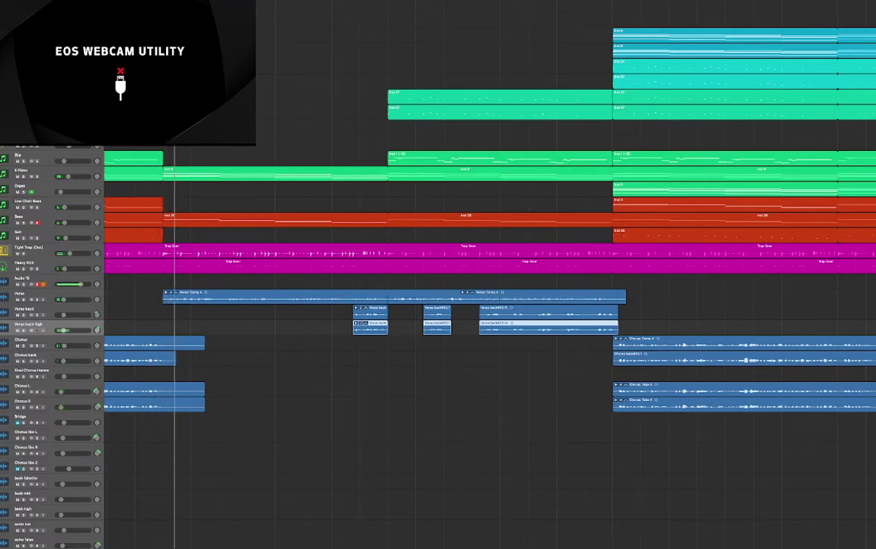
# Step: Place the playhead at the start of the first chorus and show both choruses in the arrangement
pyautogui.hscroll(-10, 224, 285)
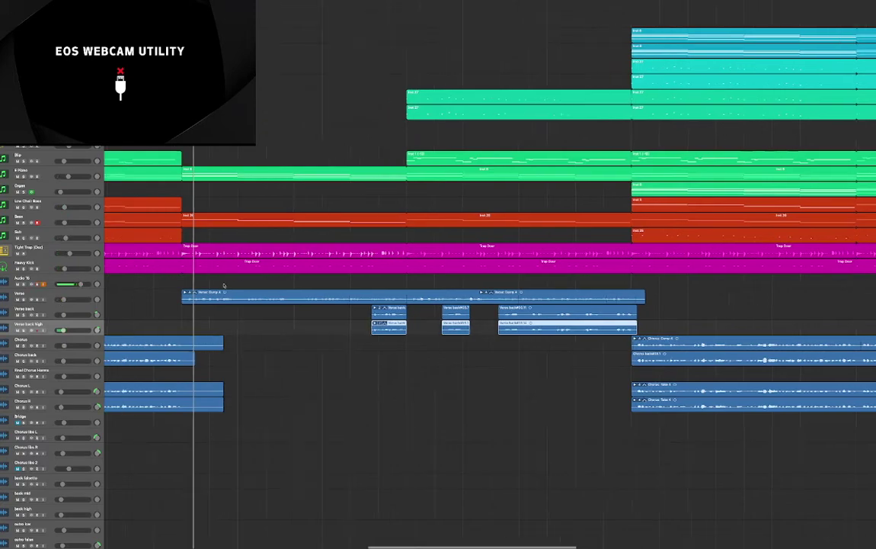
pyautogui.hscroll(-5, 224, 285)
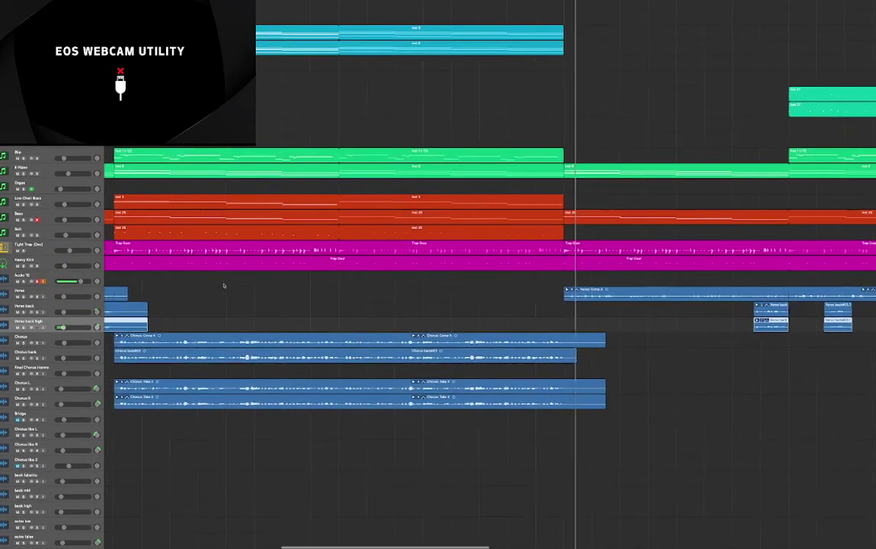
pyautogui.scroll(3, 487, 320)
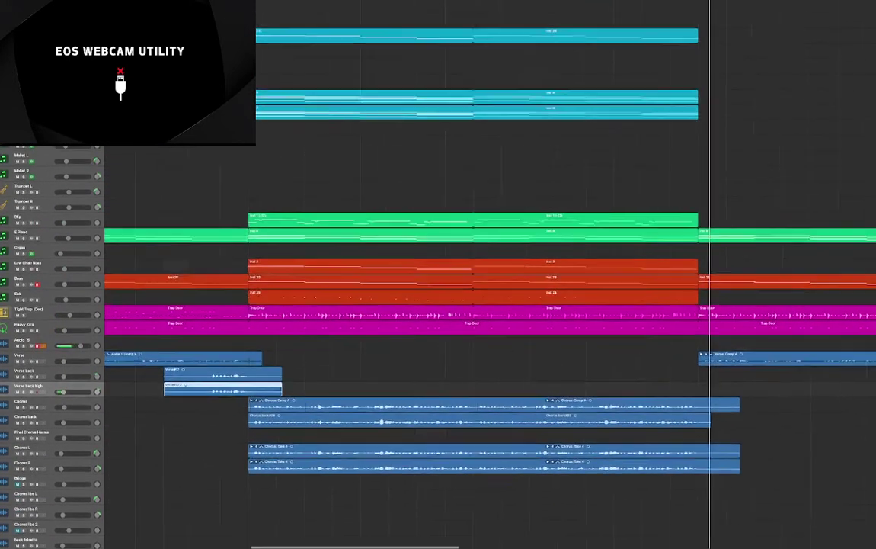
pyautogui.hscroll(-2, 487, 320)
pyautogui.click(258, 4)
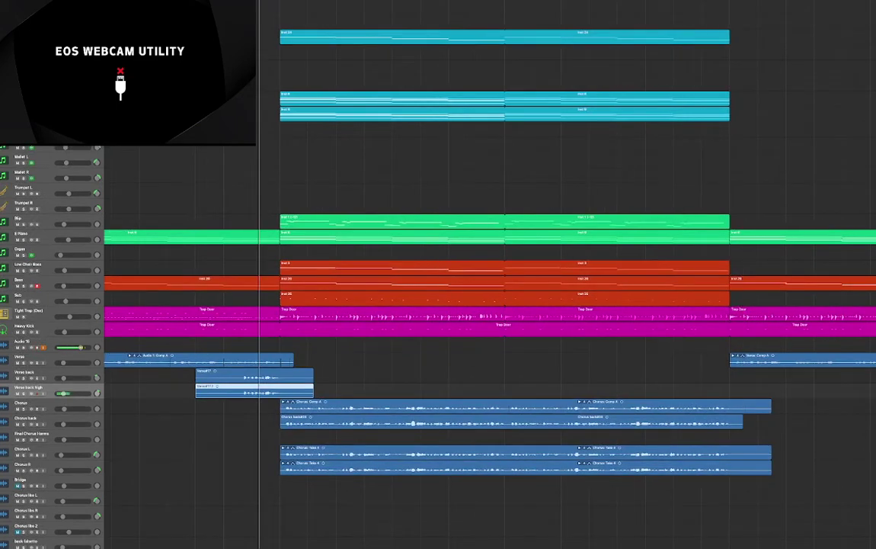
pyautogui.click(259, 426)
pyautogui.click(272, 4)
pyautogui.click(280, 4)
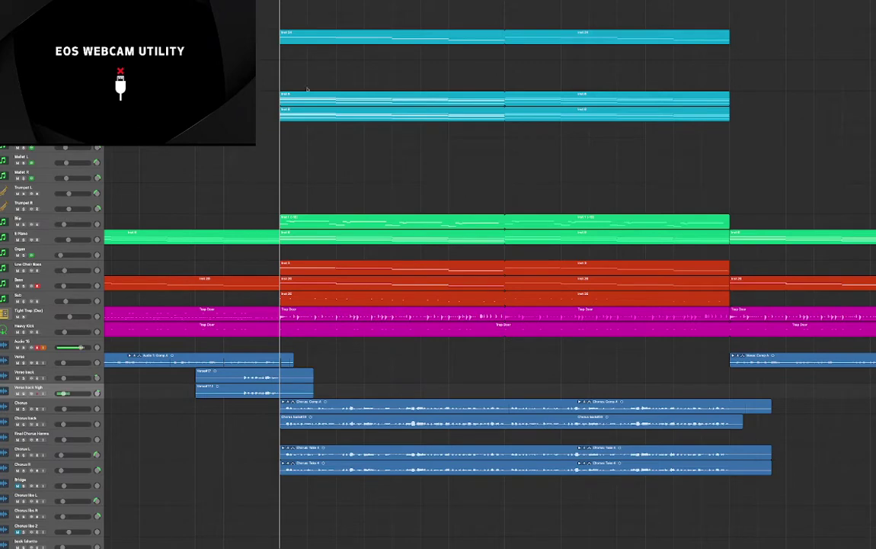
pyautogui.hscroll(7, 357, 175)
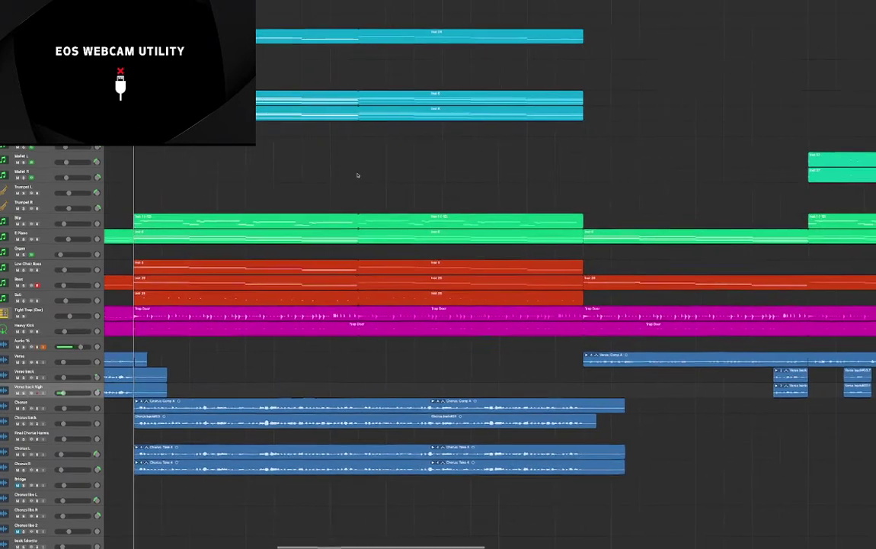
pyautogui.hscroll(-6, 358, 176)
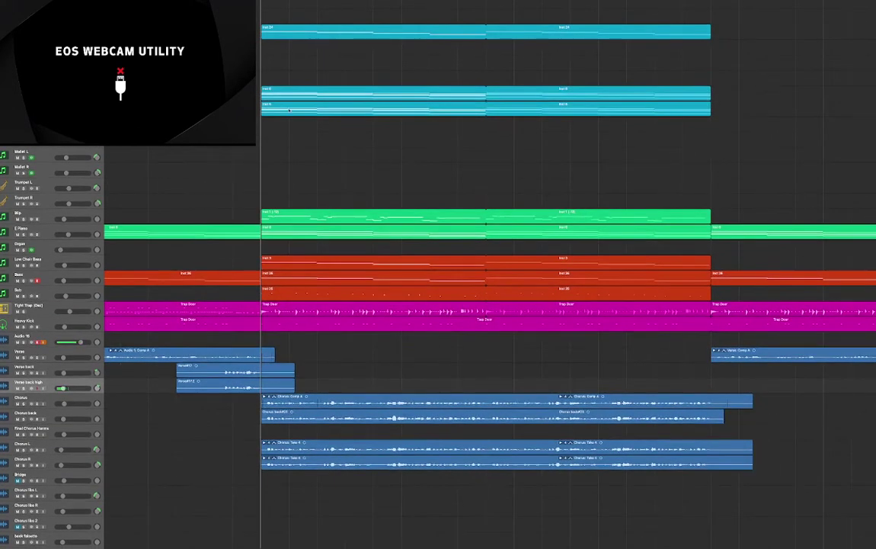
pyautogui.scroll(-5, 288, 110)
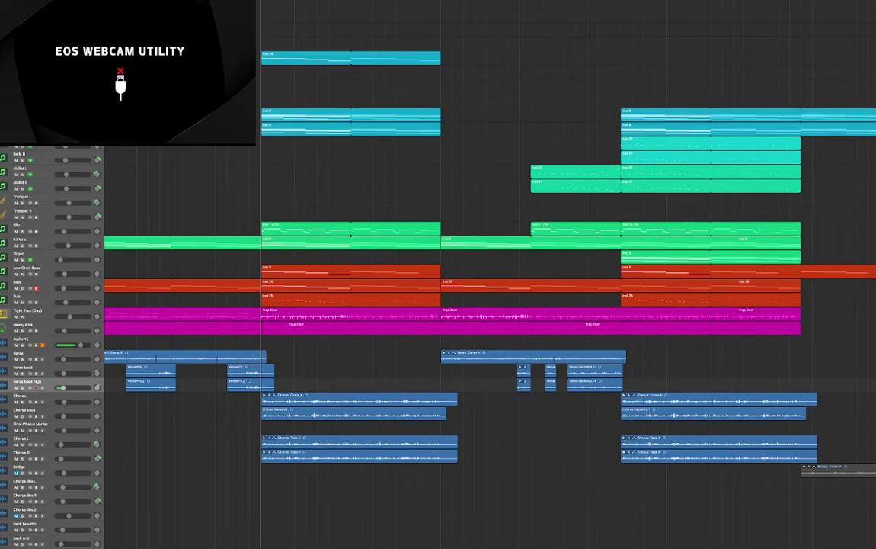
# Step: Select the Chorus track and the Chorus back track in turn, and review VocalSynth 2 on Chorus back
pyautogui.click(54, 396)
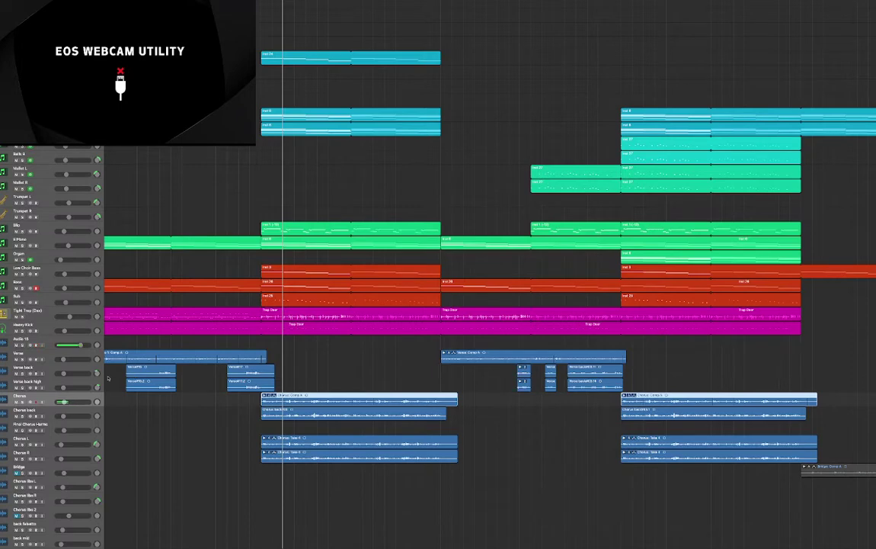
pyautogui.click(72, 413)
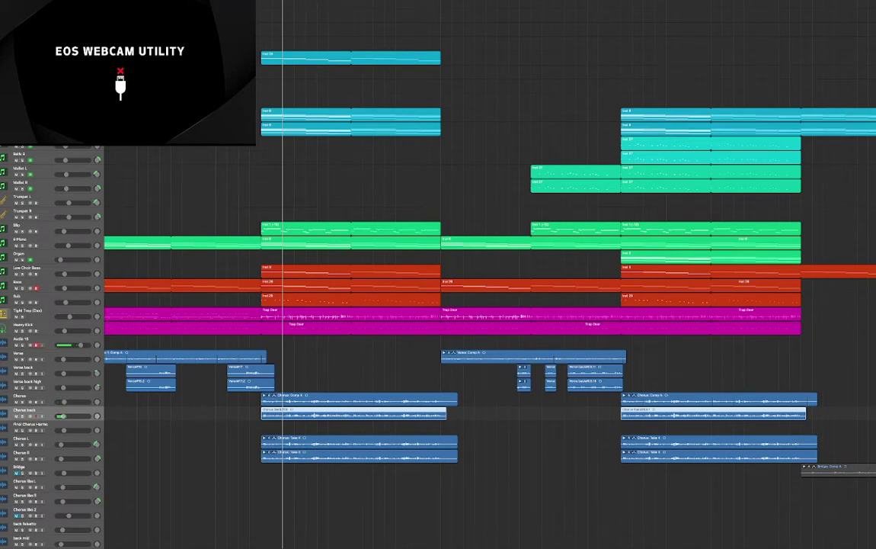
pyautogui.click(2, 371)
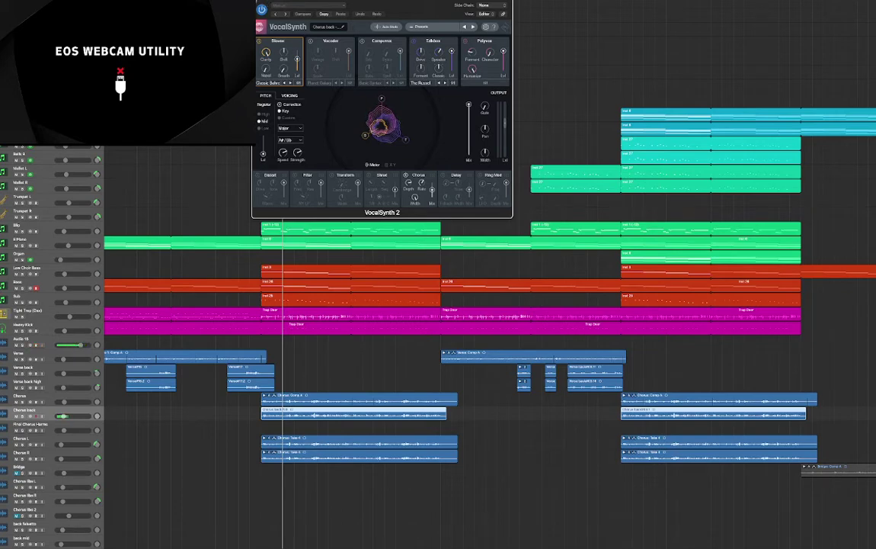
pyautogui.press('super+w')
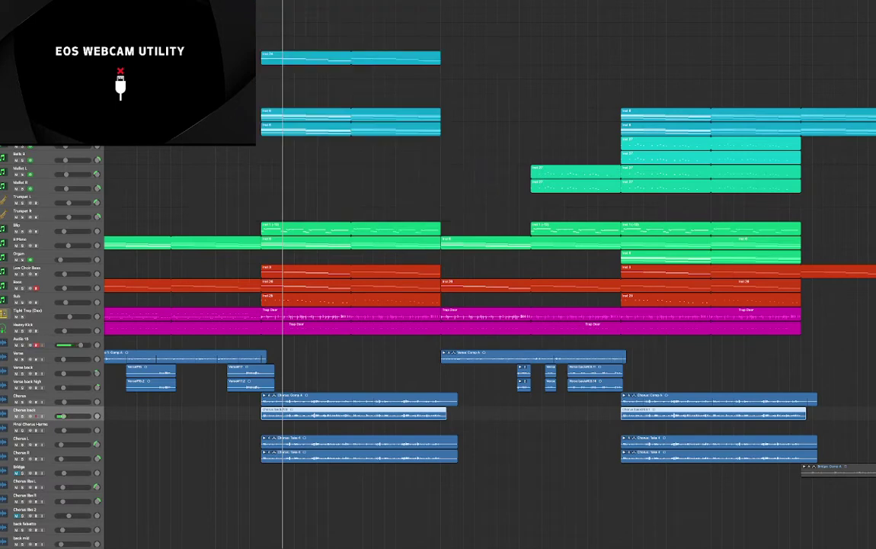
# Step: Play the first chorus while adding Chorus L, Chorus R, Chorus back and Chorus to the solo one after another
pyautogui.press('space')
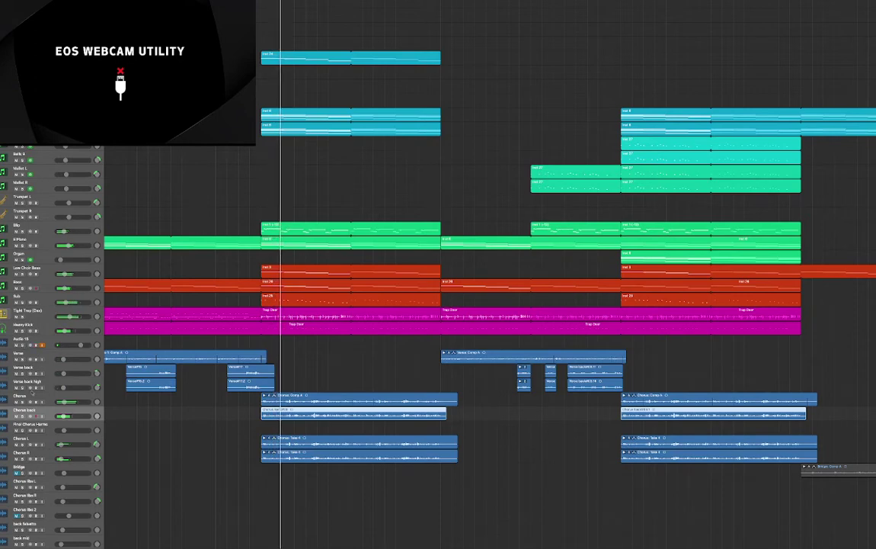
pyautogui.click(22, 444)
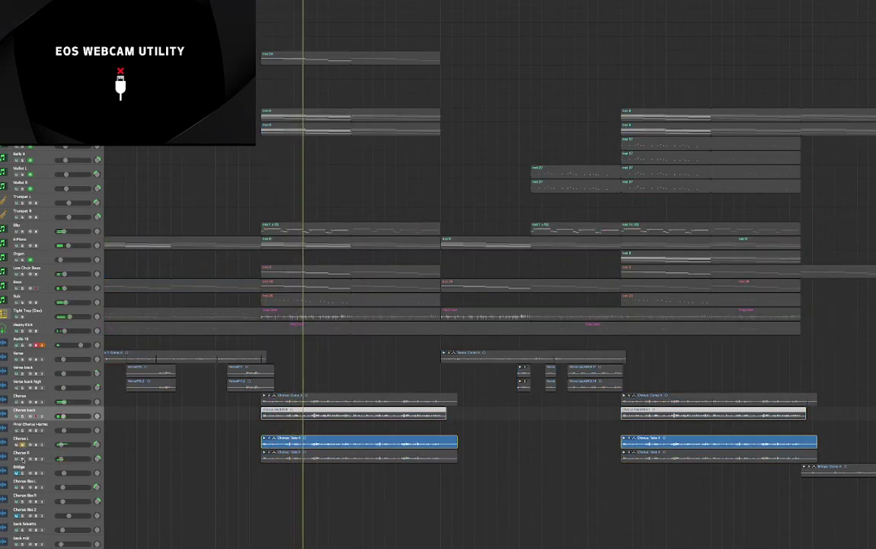
pyautogui.click(22, 459)
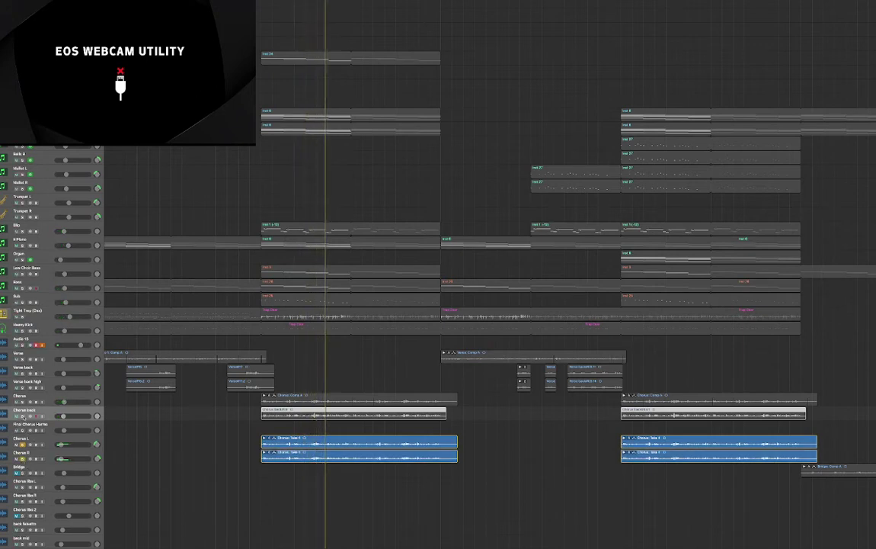
pyautogui.click(23, 416)
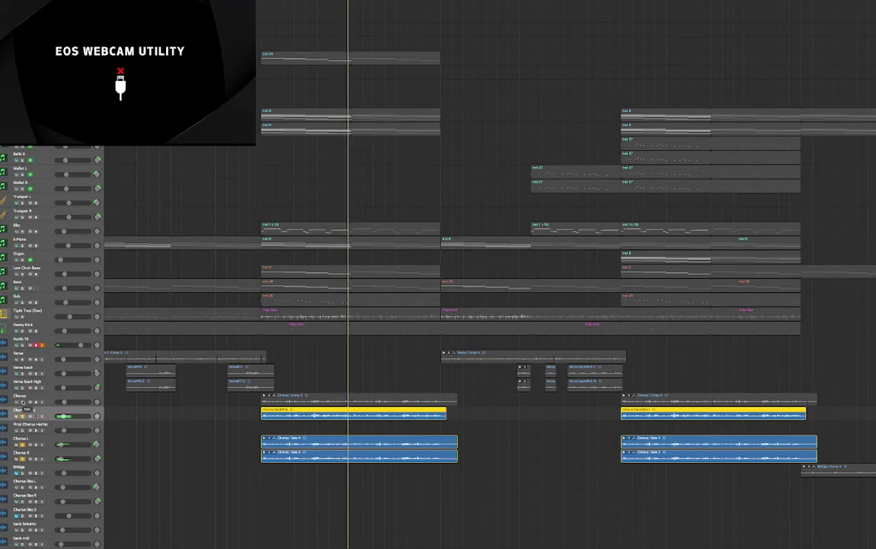
pyautogui.click(22, 401)
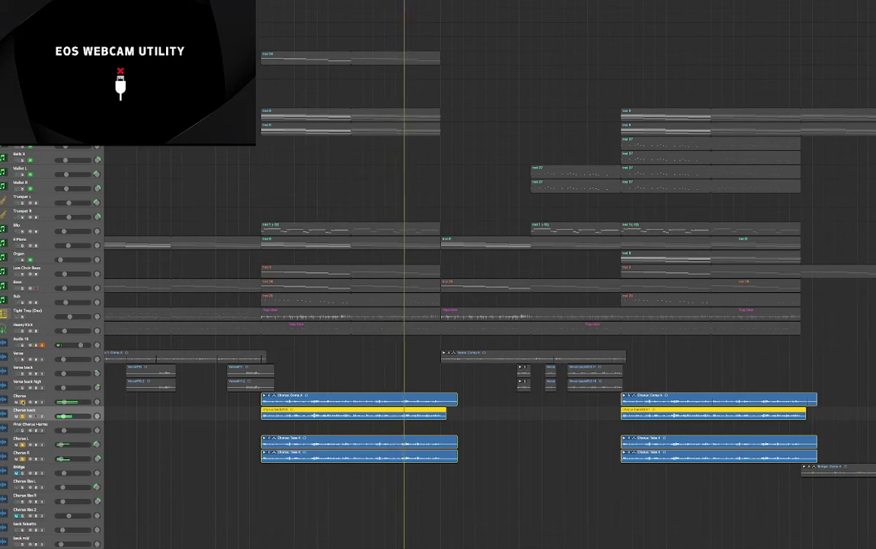
# Step: Unsolo the Chorus, Chorus back, Chorus L and Chorus R tracks during playback to bring back the full mix
pyautogui.click(23, 401)
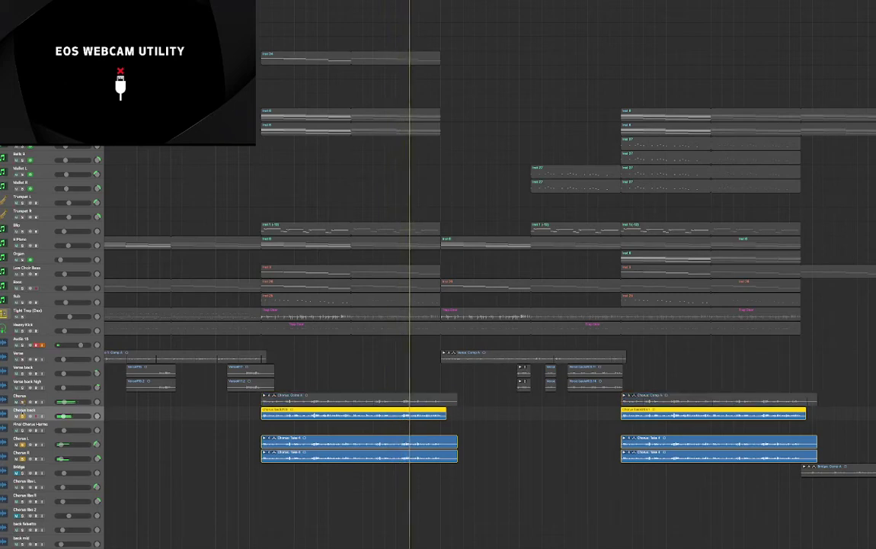
pyautogui.click(23, 416)
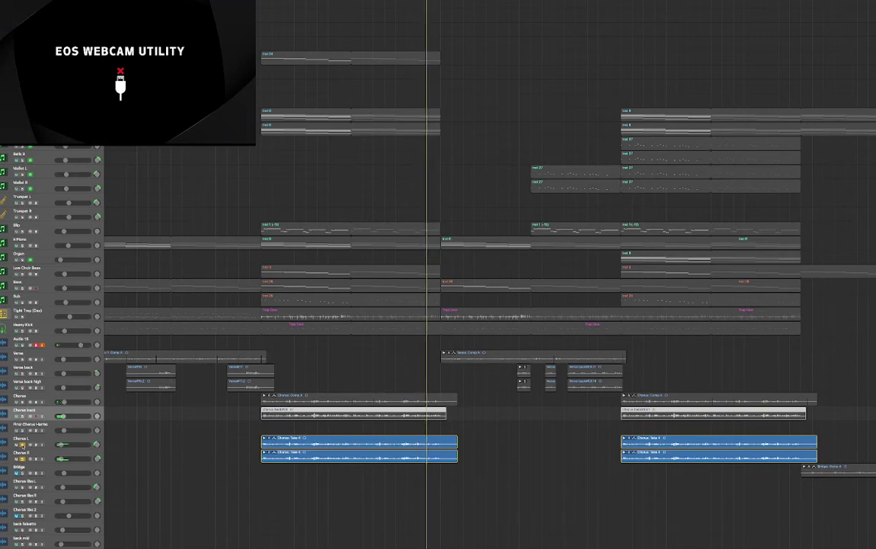
pyautogui.click(23, 445)
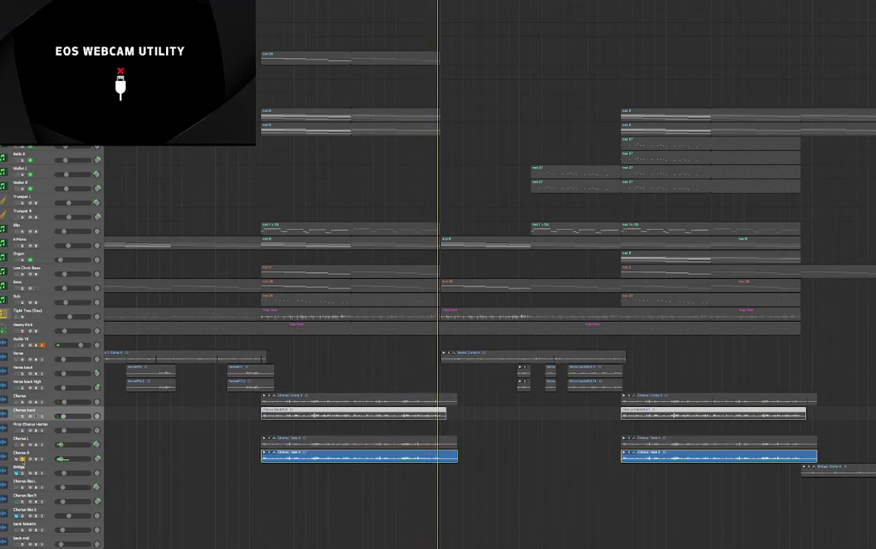
pyautogui.click(23, 458)
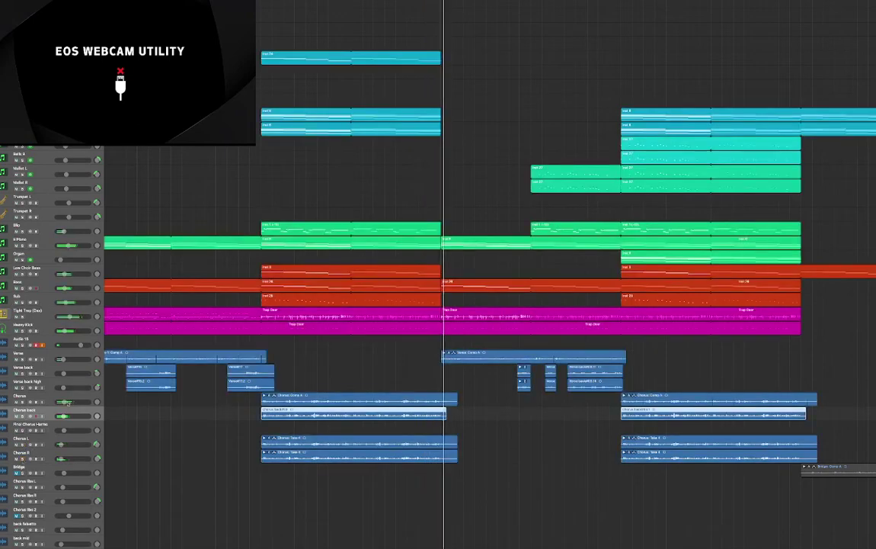
# Step: Select the Chorus back track again and recheck its VocalSynth 2 settings, leaving the plug-in window hidden
pyautogui.click(29, 397)
pyautogui.click(46, 415)
pyautogui.press('v')
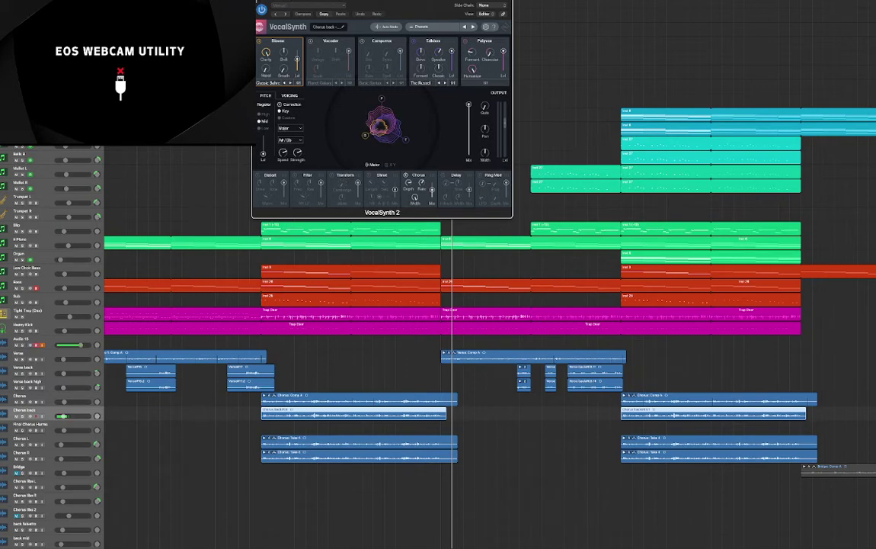
pyautogui.press('v')
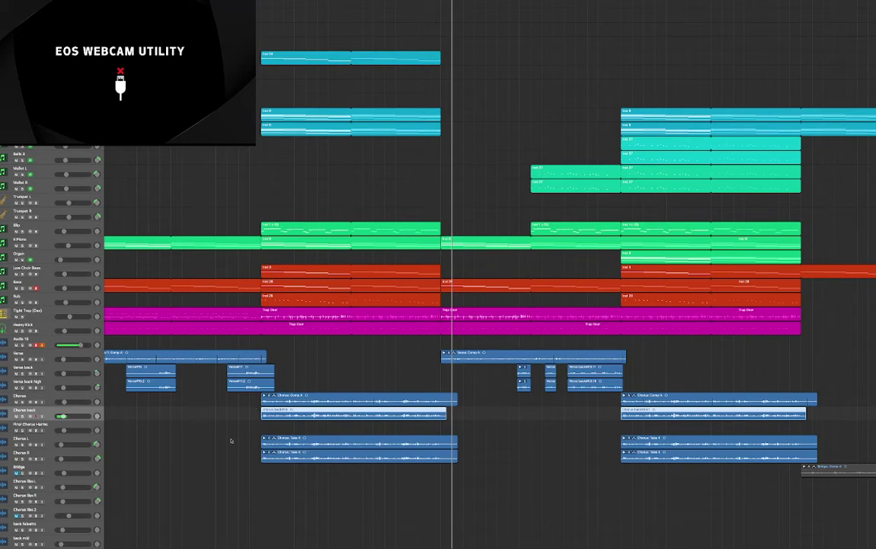
# Step: Select the Chorus L track and review its VocalSynth 2 settings, hiding the plug-in window when done
pyautogui.click(58, 440)
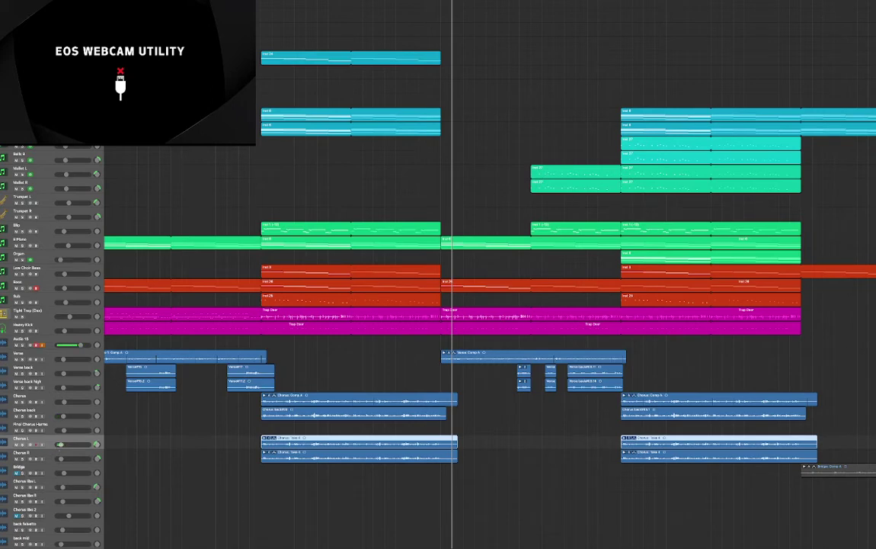
pyautogui.press('v')
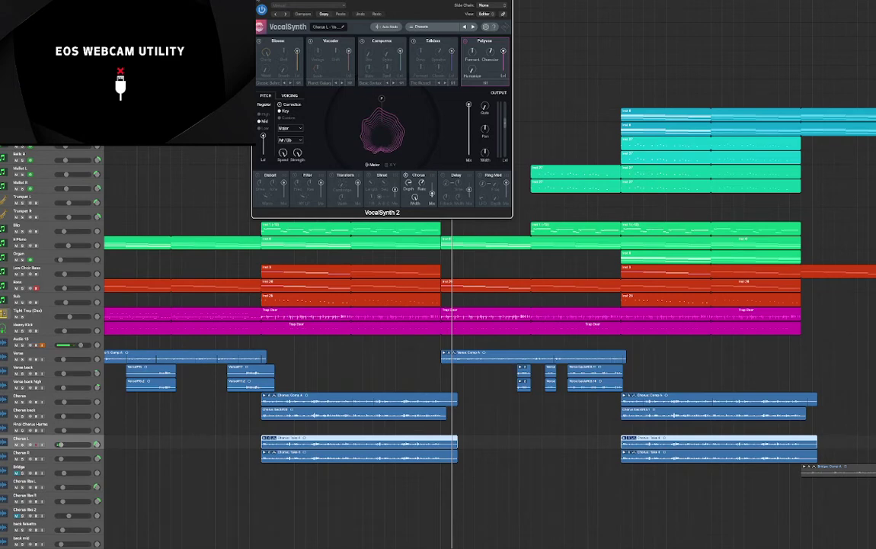
pyautogui.press('v')
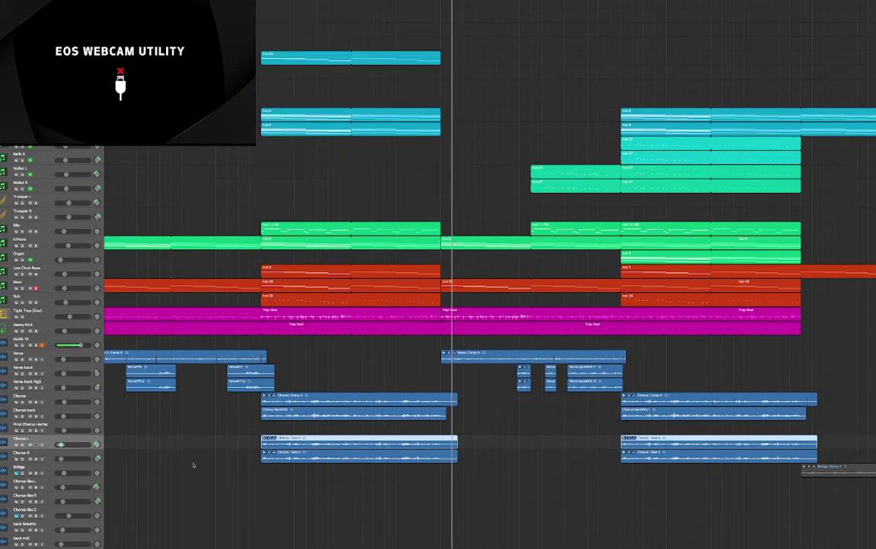
# Step: Place the playhead near the end of the second verse and play the transition into the second chorus
pyautogui.hscroll(2, 389, 241)
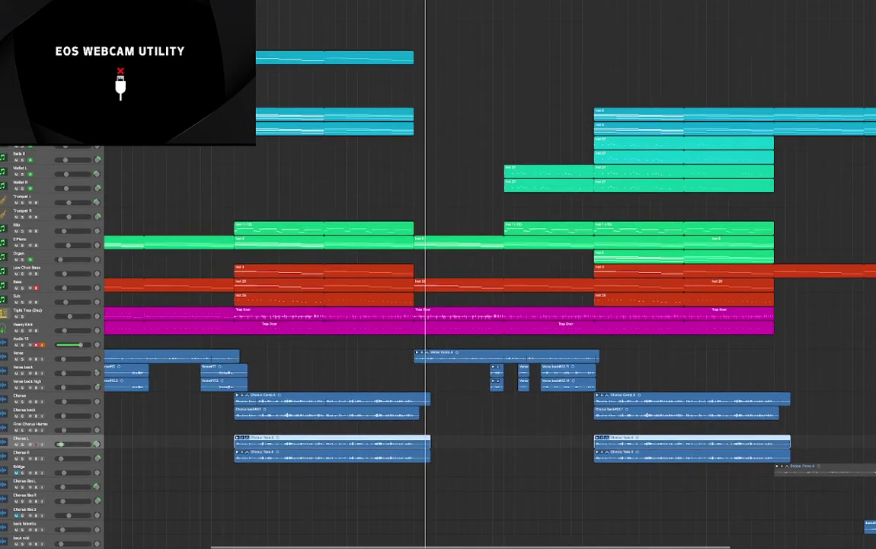
pyautogui.press(',')
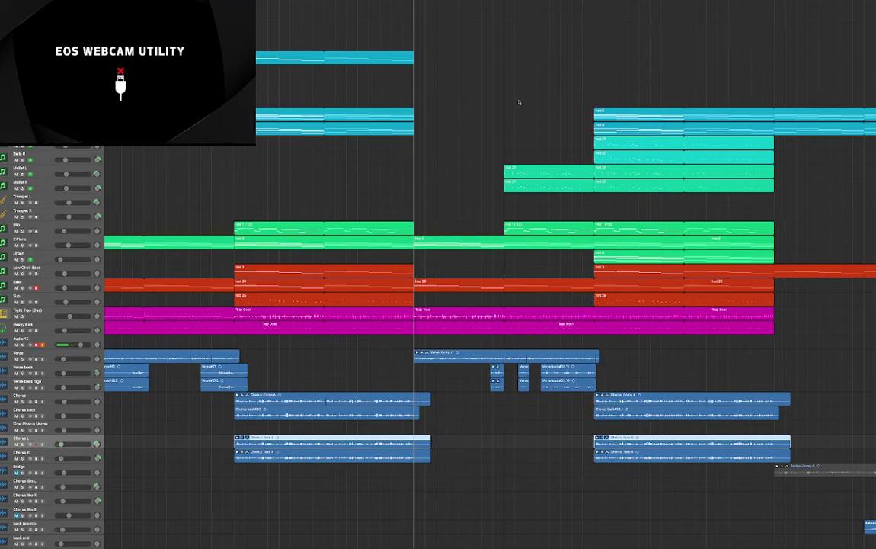
pyautogui.hscroll(5, 519, 102)
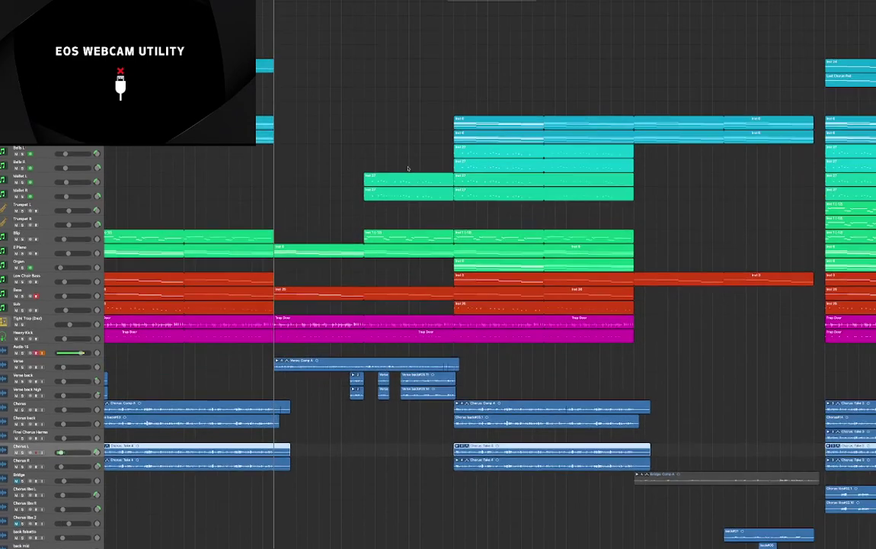
pyautogui.hscroll(3, 408, 168)
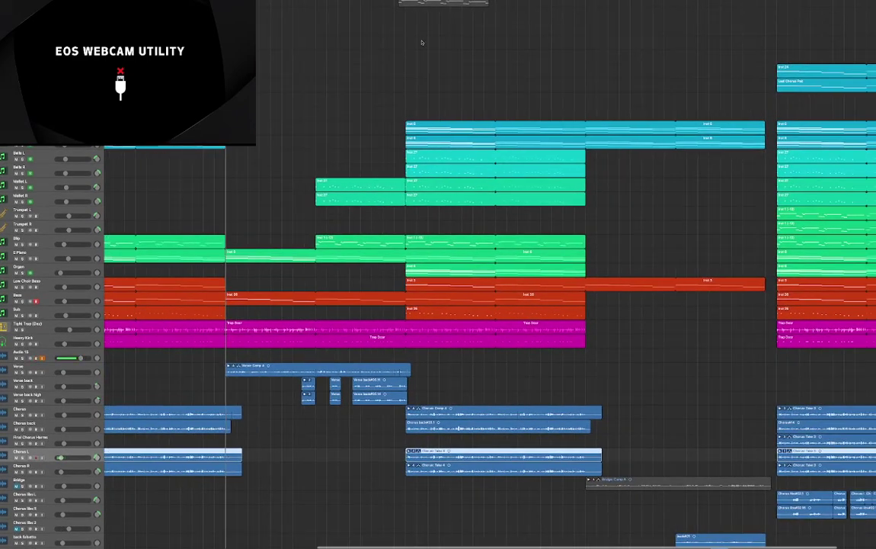
pyautogui.hscroll(2, 393, 40)
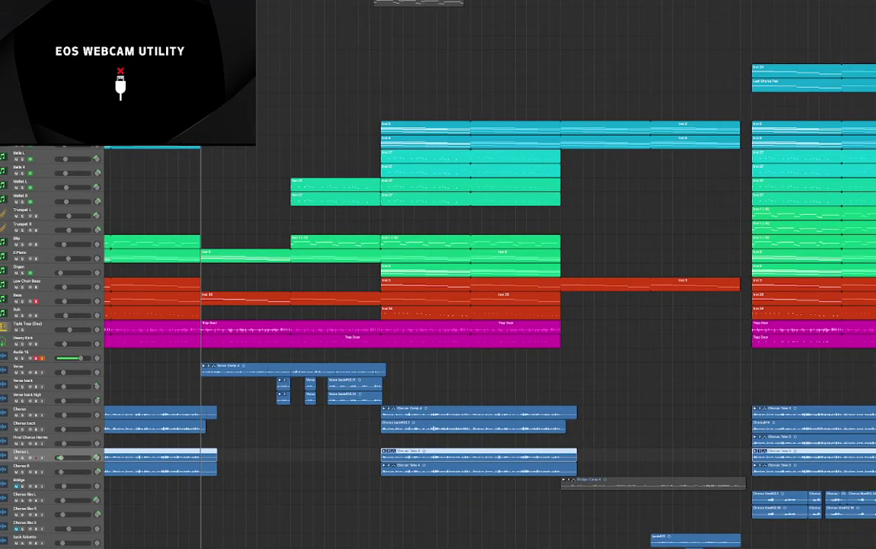
pyautogui.click(369, 3)
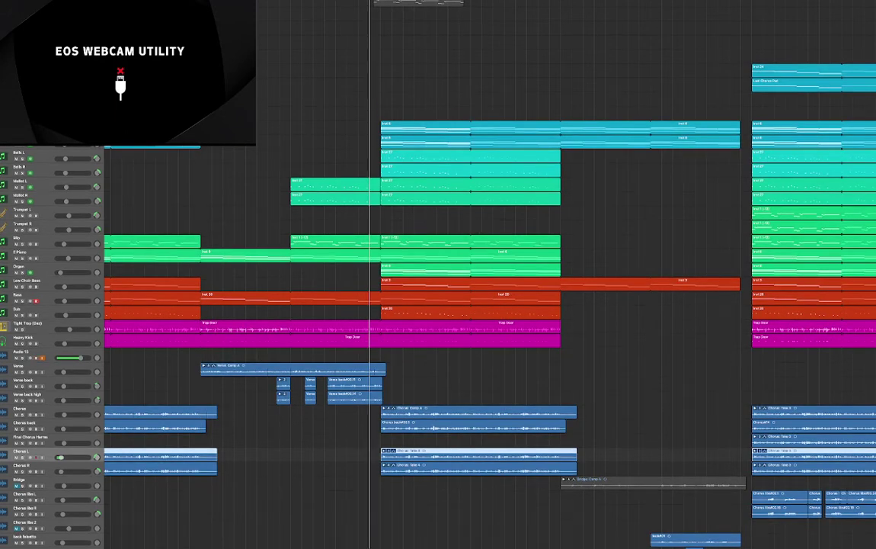
pyautogui.press('space')
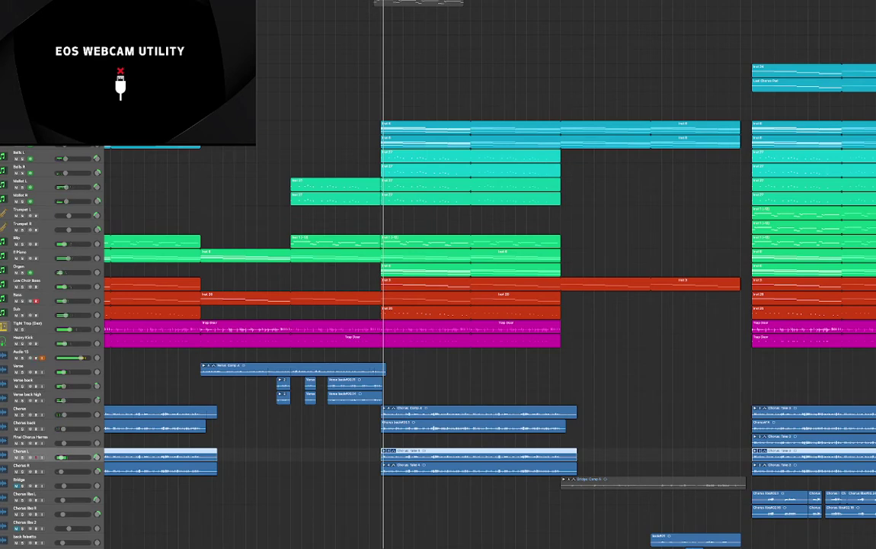
pyautogui.click(347, 3)
pyautogui.press('space')
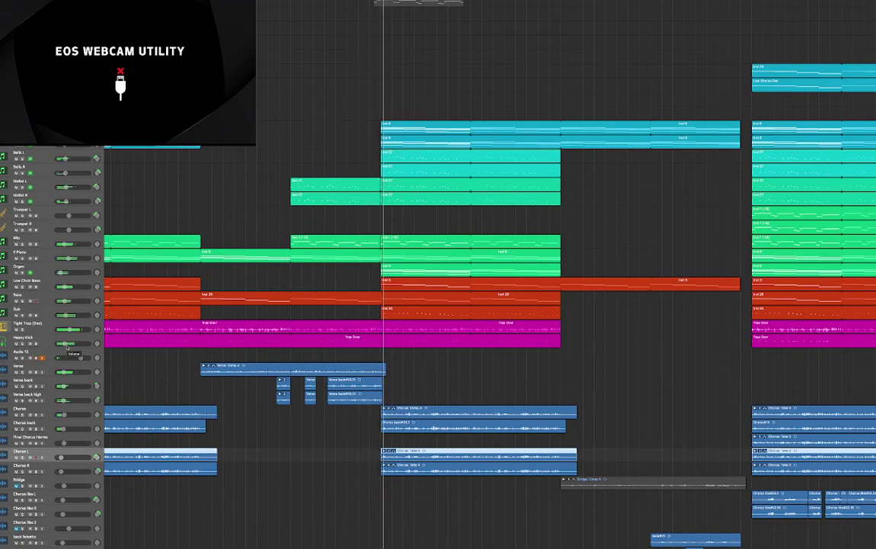
# Step: Display the Verse track's delay send automation at the end of the second verse, then hide the automation lanes again
pyautogui.click(51, 370)
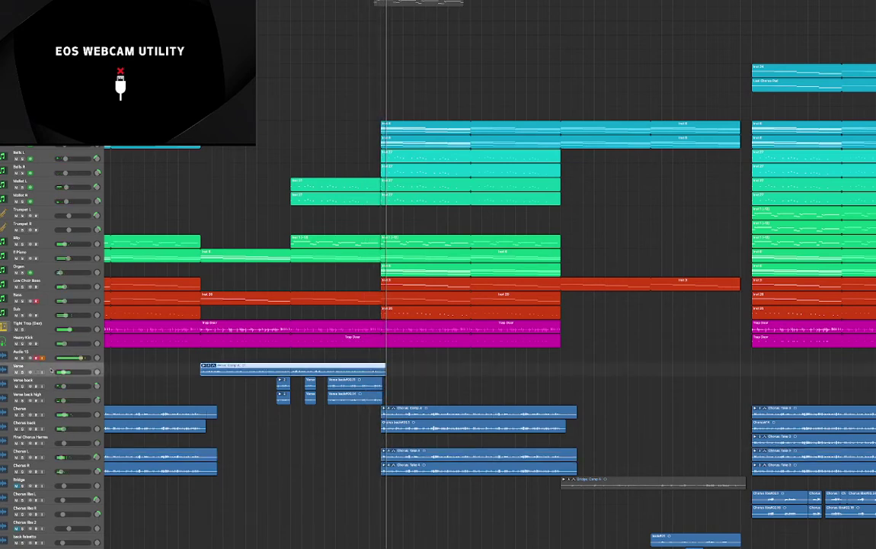
pyautogui.press('a')
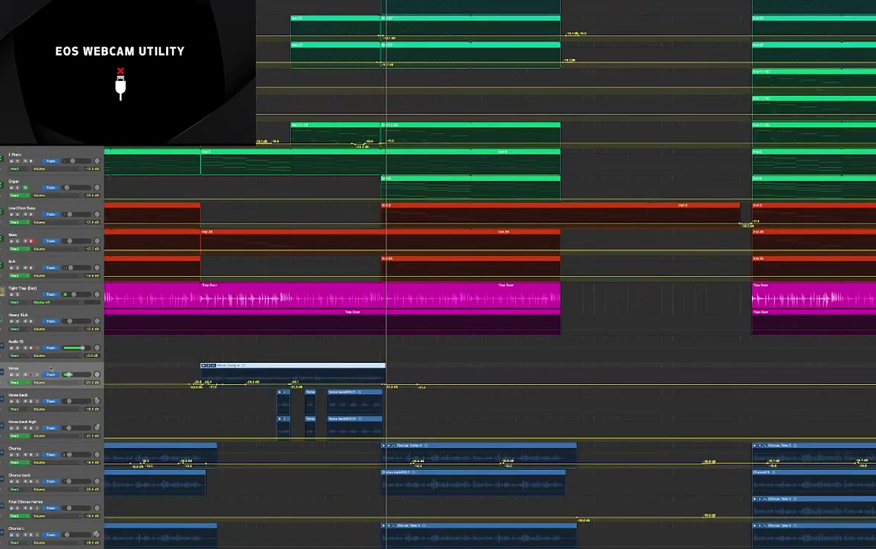
pyautogui.click(46, 382)
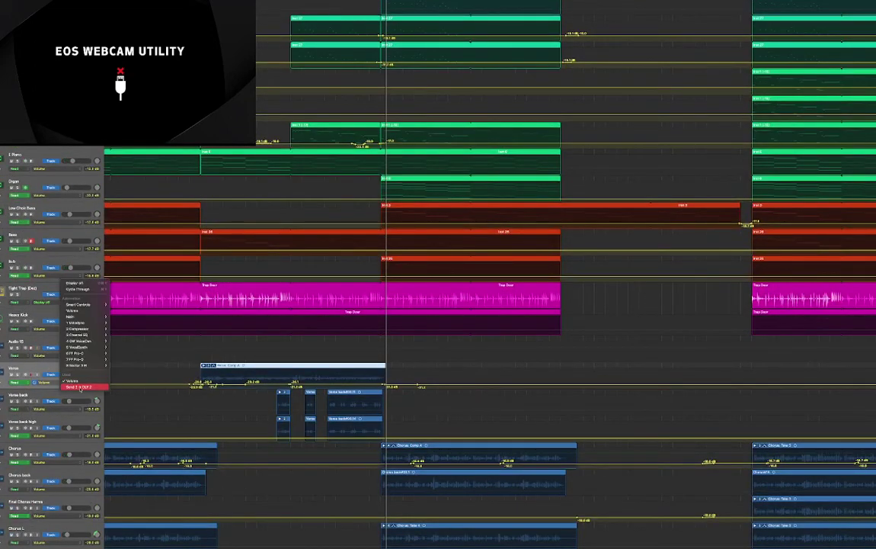
pyautogui.click(84, 387)
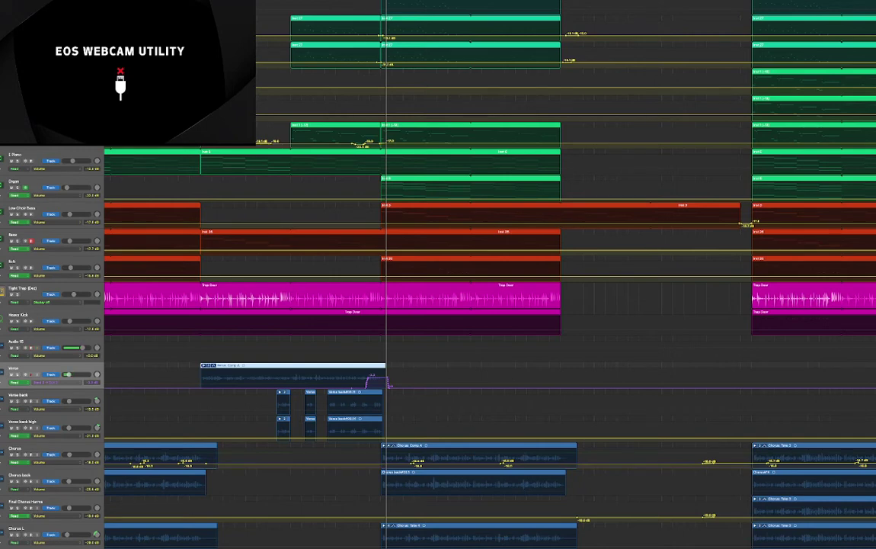
pyautogui.press('space')
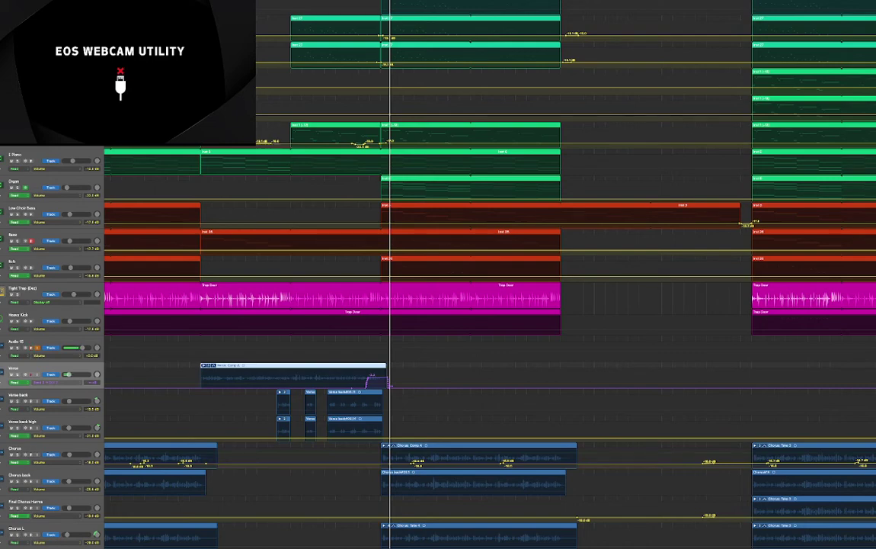
pyautogui.press('a')
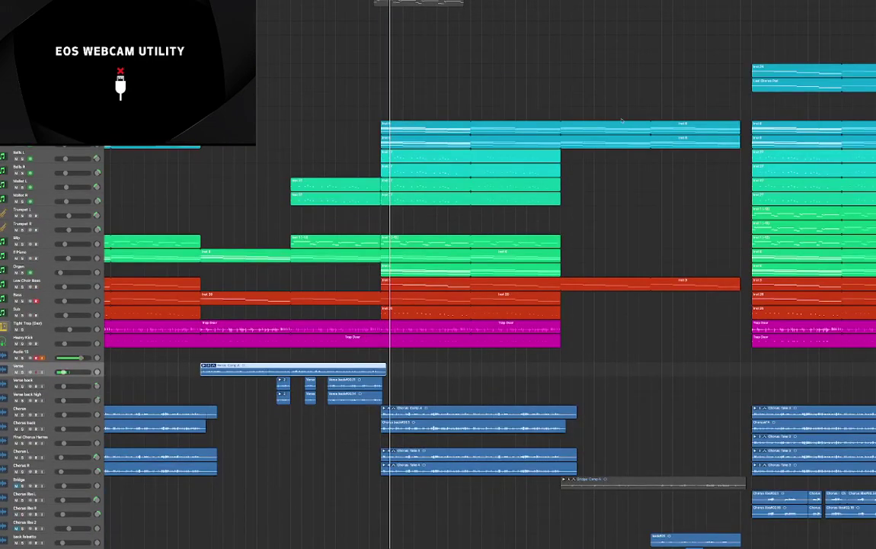
# Step: Unmute the Bridge track and play the song from just before the bridge into the final chorus
pyautogui.hscroll(10, 620, 121)
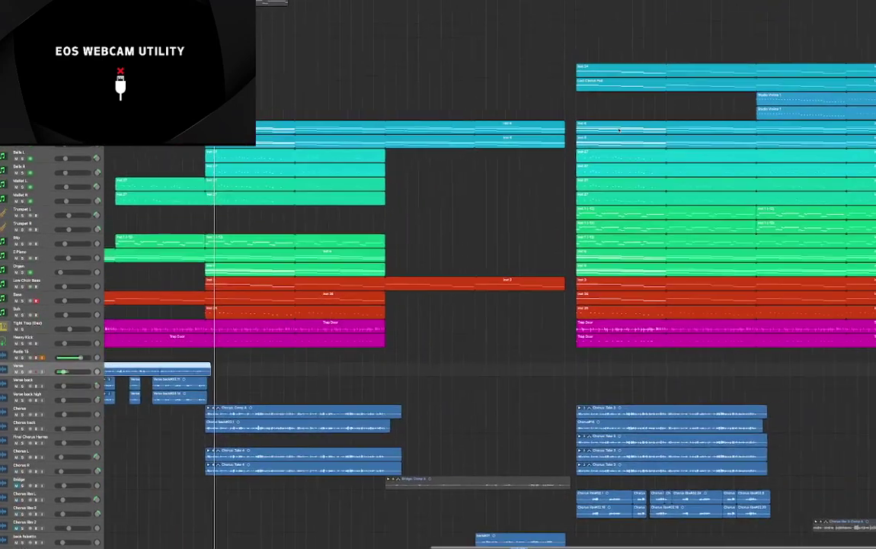
pyautogui.scroll(-5, 431, 16)
pyautogui.scroll(5, 430, 16)
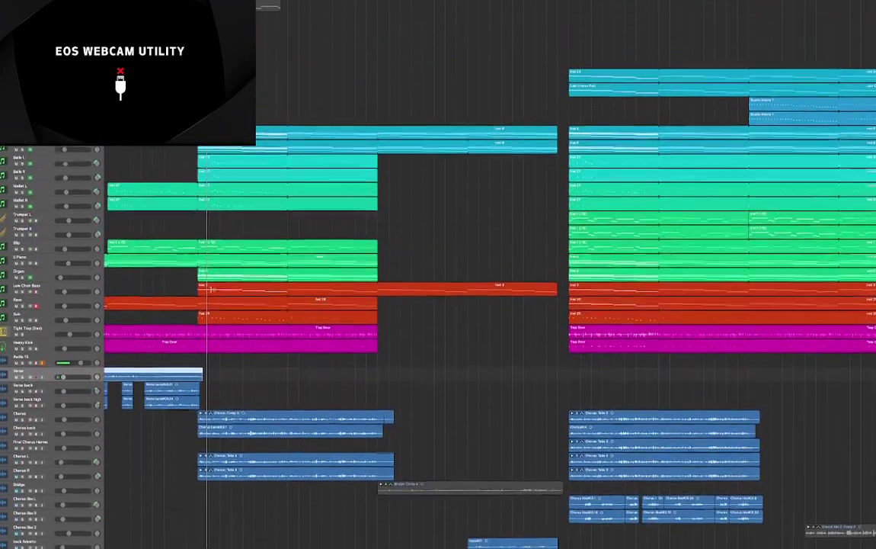
pyautogui.scroll(-1, 211, 289)
pyautogui.click(16, 482)
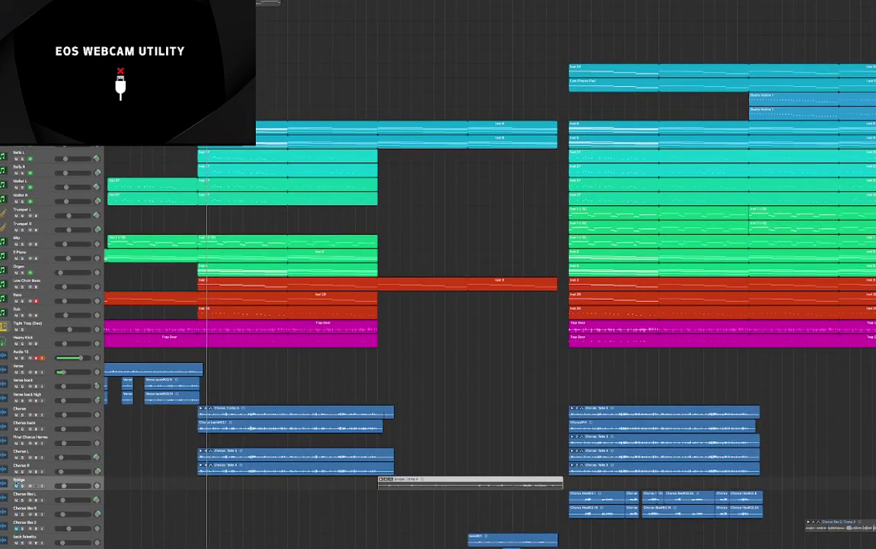
pyautogui.click(18, 486)
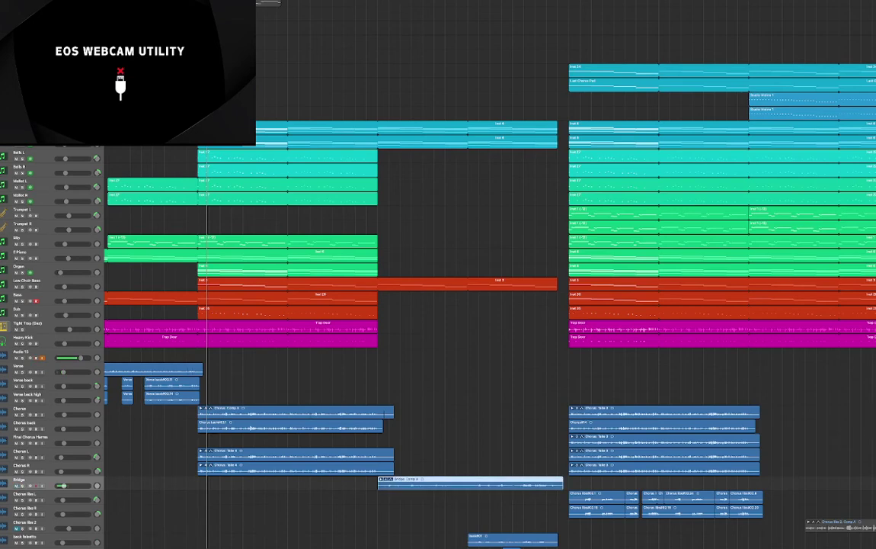
pyautogui.click(367, 2)
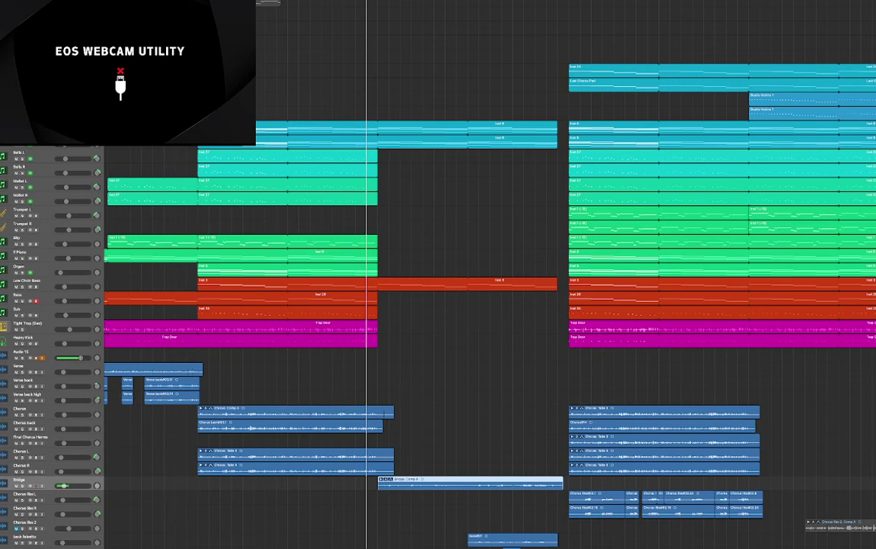
pyautogui.press('space')
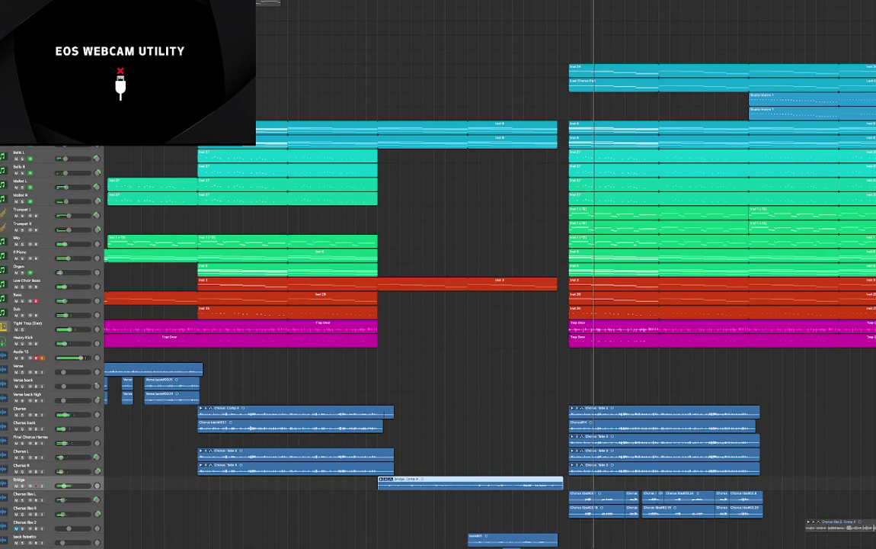
# Step: Move the playhead back to just before the final chorus and review its opening section
pyautogui.hscroll(5, 558, 79)
pyautogui.scroll(-3, 558, 79)
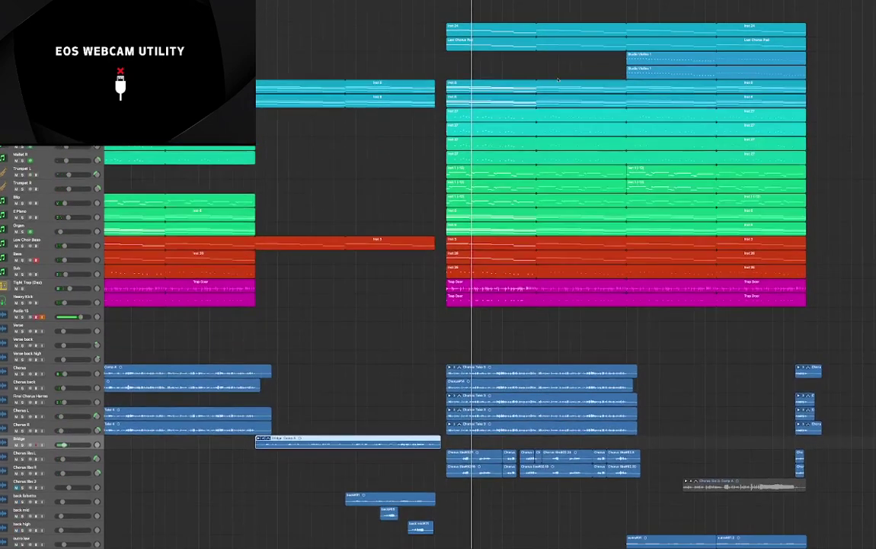
pyautogui.scroll(2, 558, 79)
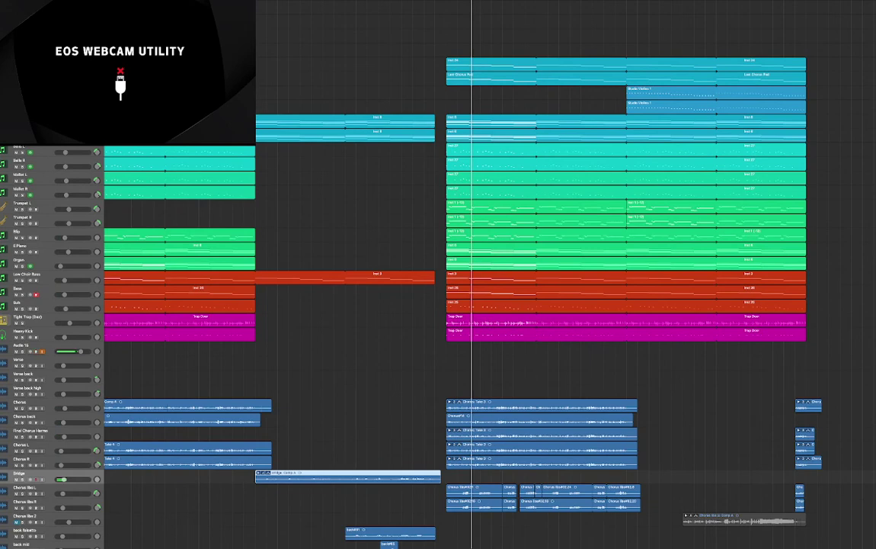
pyautogui.hscroll(-1, 447, 79)
pyautogui.click(447, 3)
pyautogui.press(',')
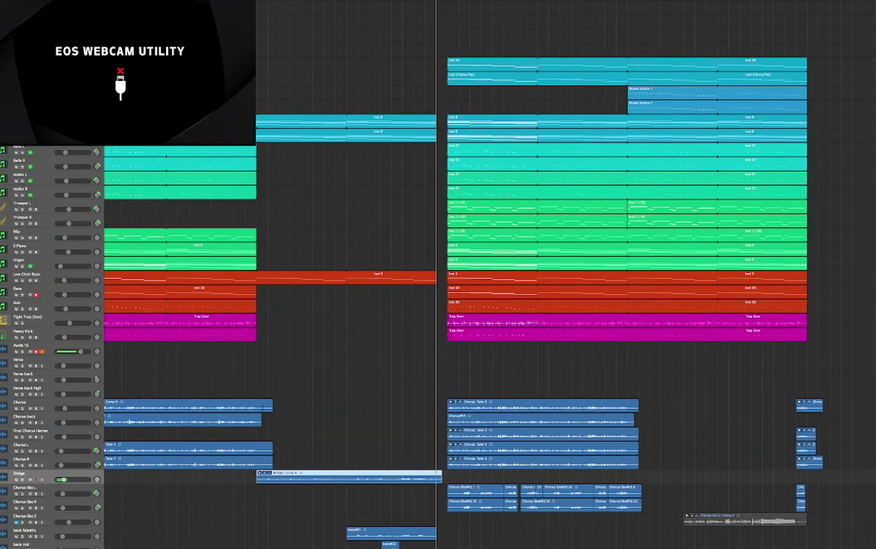
pyautogui.press('.')
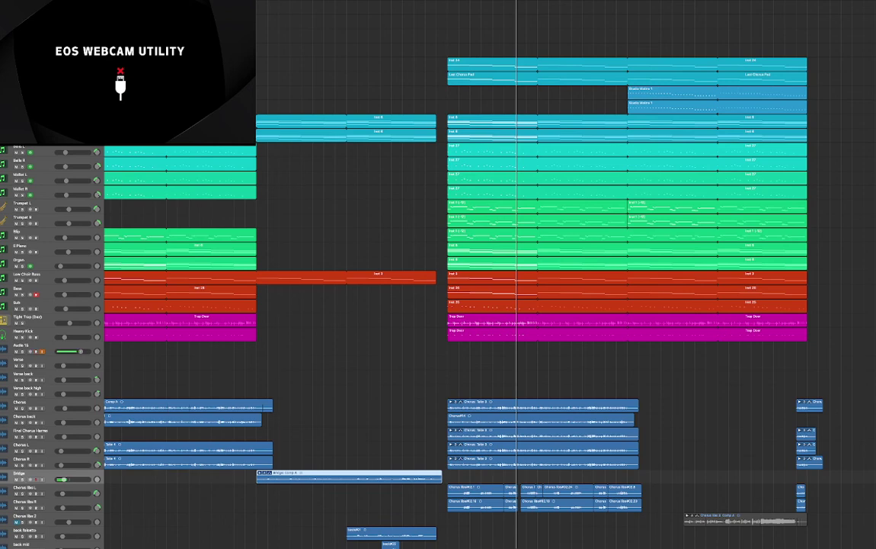
# Step: Play the final chorus through to the end of the song with the Chorus libs 2 track selected and unmuted
pyautogui.press(',')
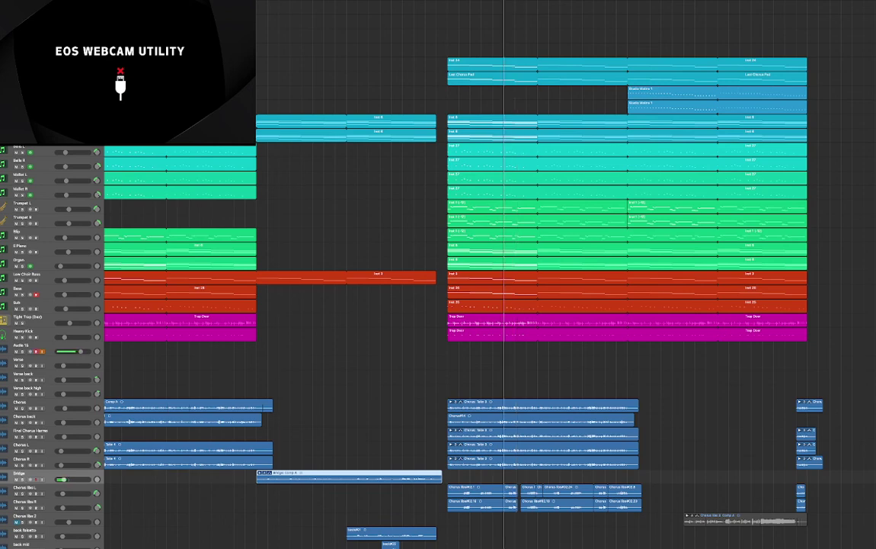
pyautogui.press('space')
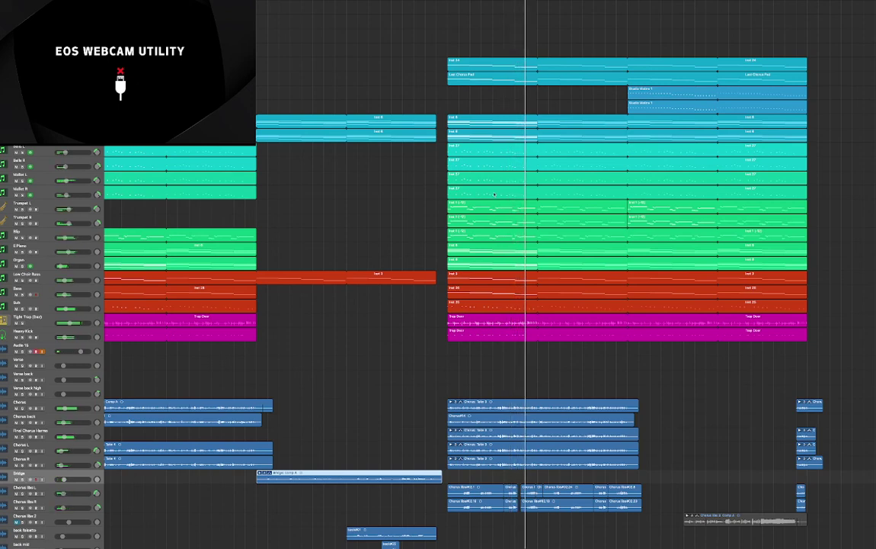
pyautogui.click(47, 502)
pyautogui.click(51, 516)
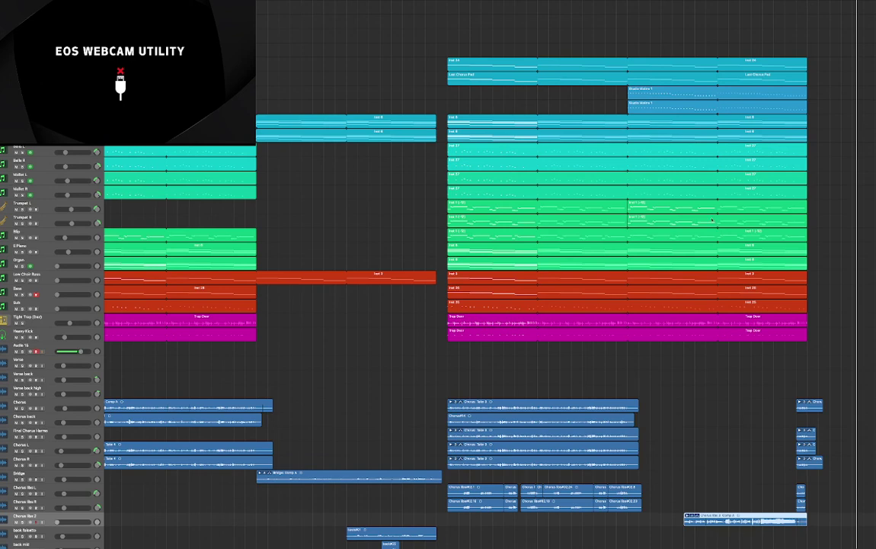
pyautogui.hscroll(-5, 374, 55)
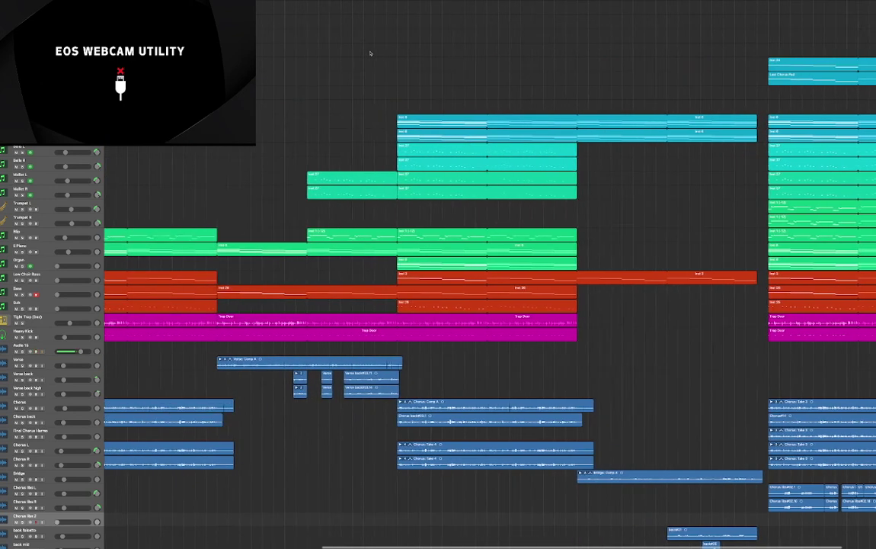
pyautogui.hscroll(5, 371, 53)
pyautogui.hscroll(-6, 355, 48)
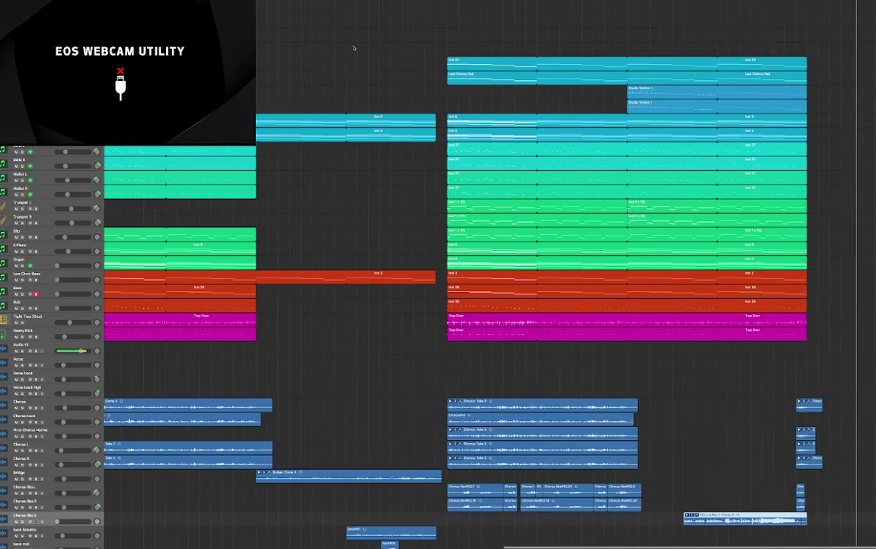
pyautogui.hscroll(-2, 354, 48)
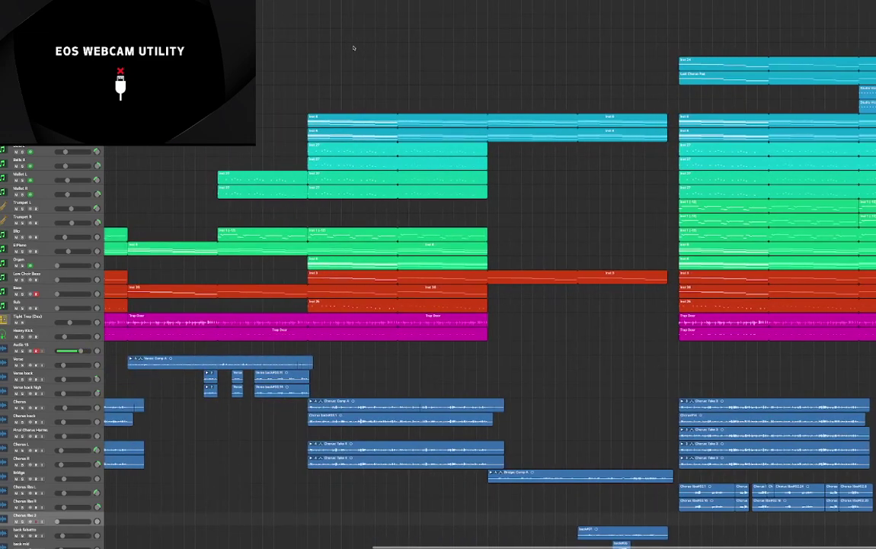